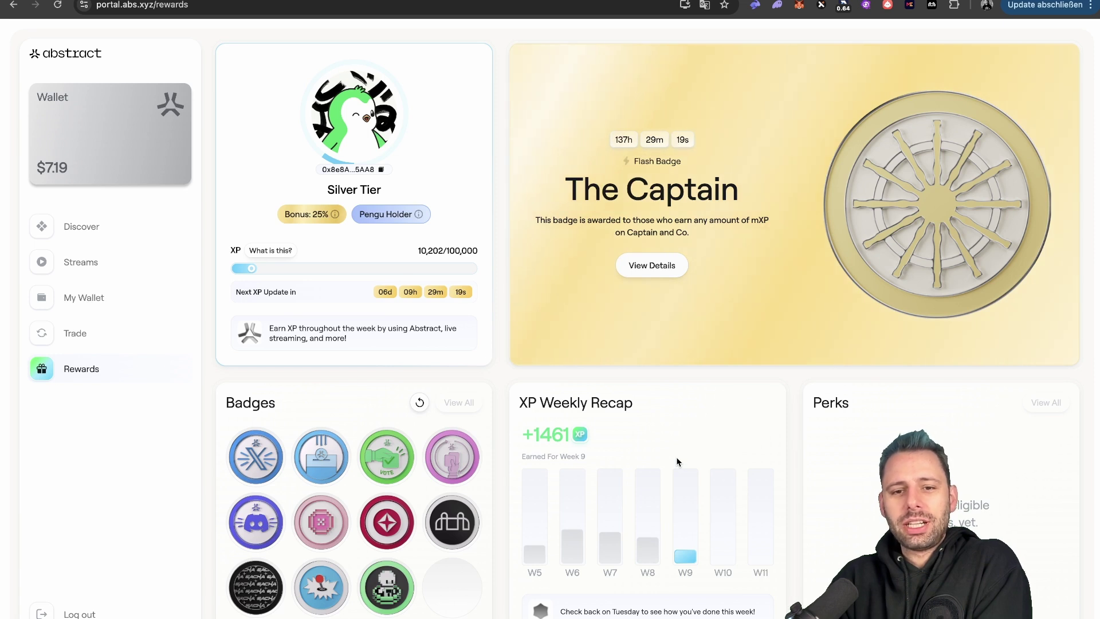
Review the weekly XP totals for weeks 8 back to 5, then return to week 9.
click(647, 495)
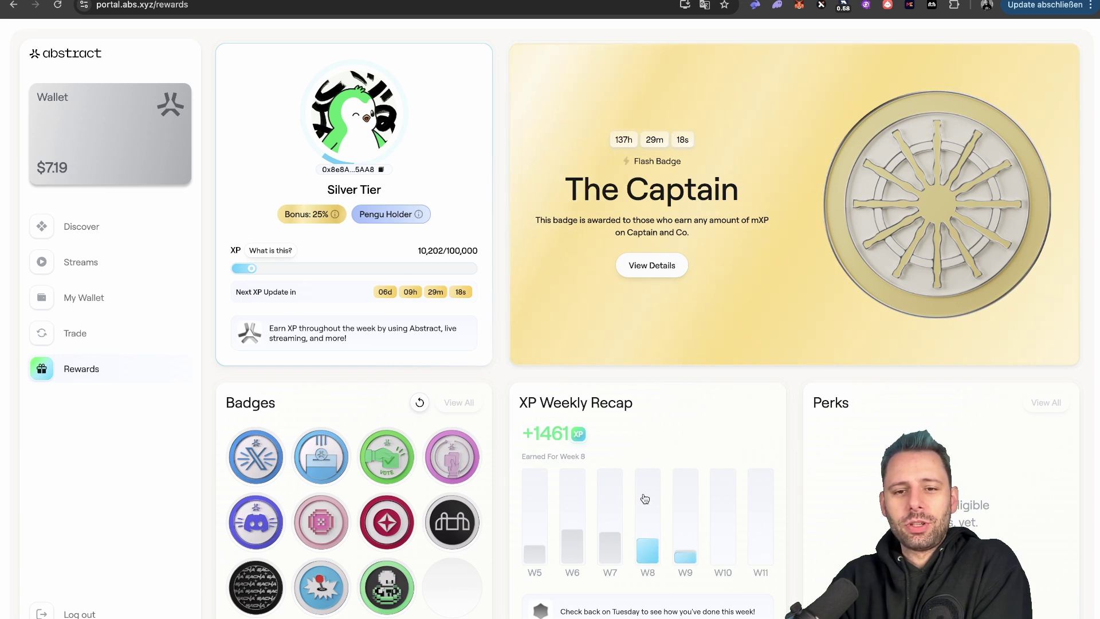
click(612, 495)
click(573, 496)
click(533, 493)
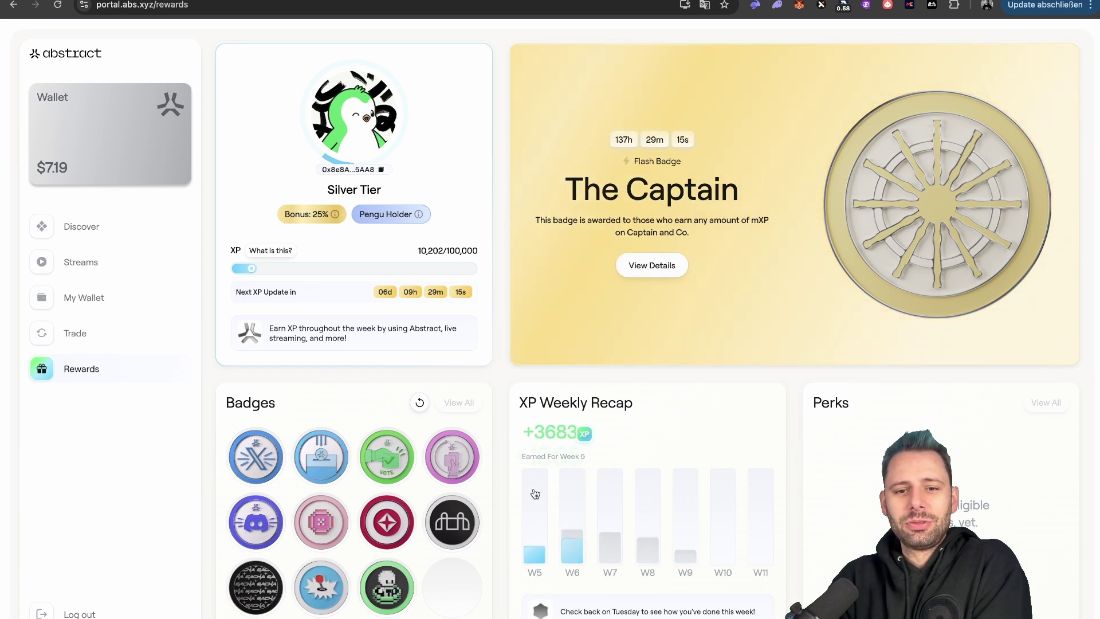
click(686, 492)
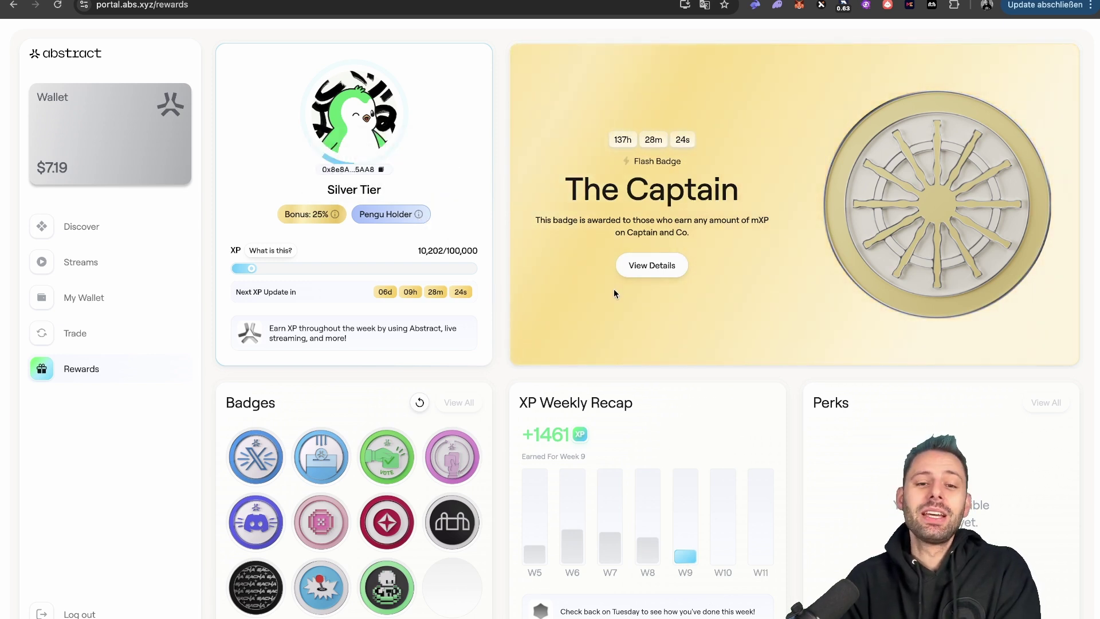
Check the Pengu Holder tier requirements, then open The Captain badge's earning guide.
click(408, 221)
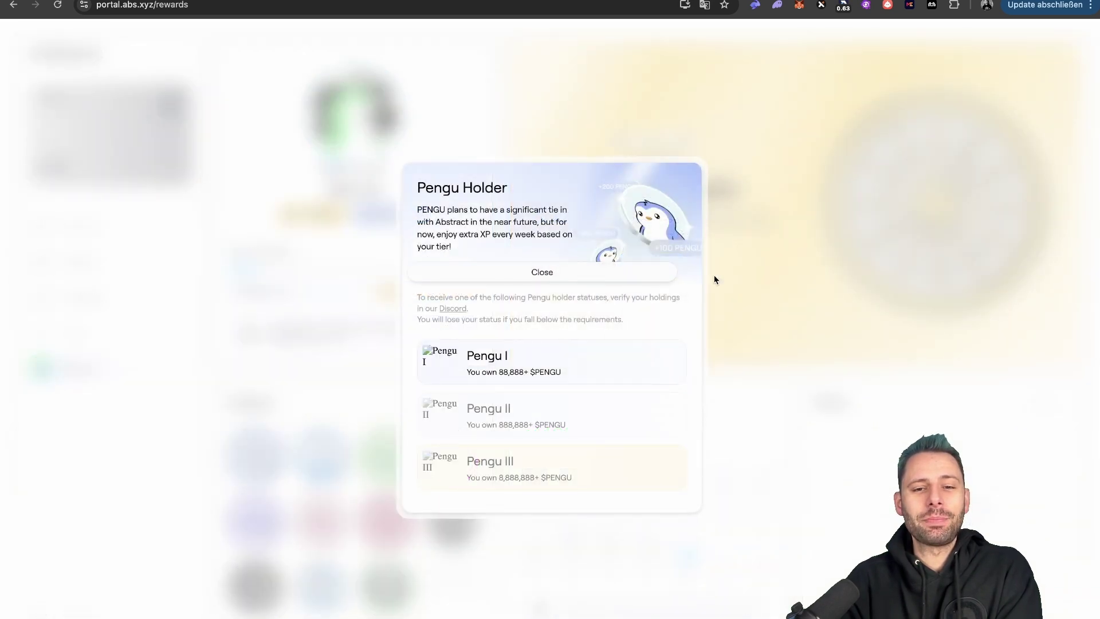
click(771, 249)
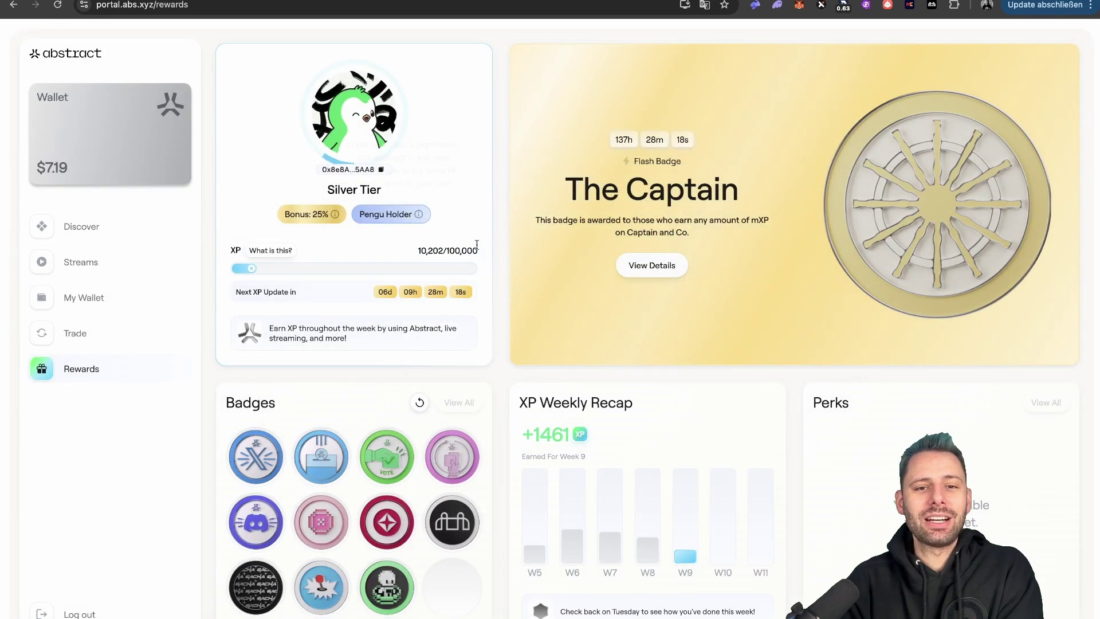
scroll(574, 276, down, 1)
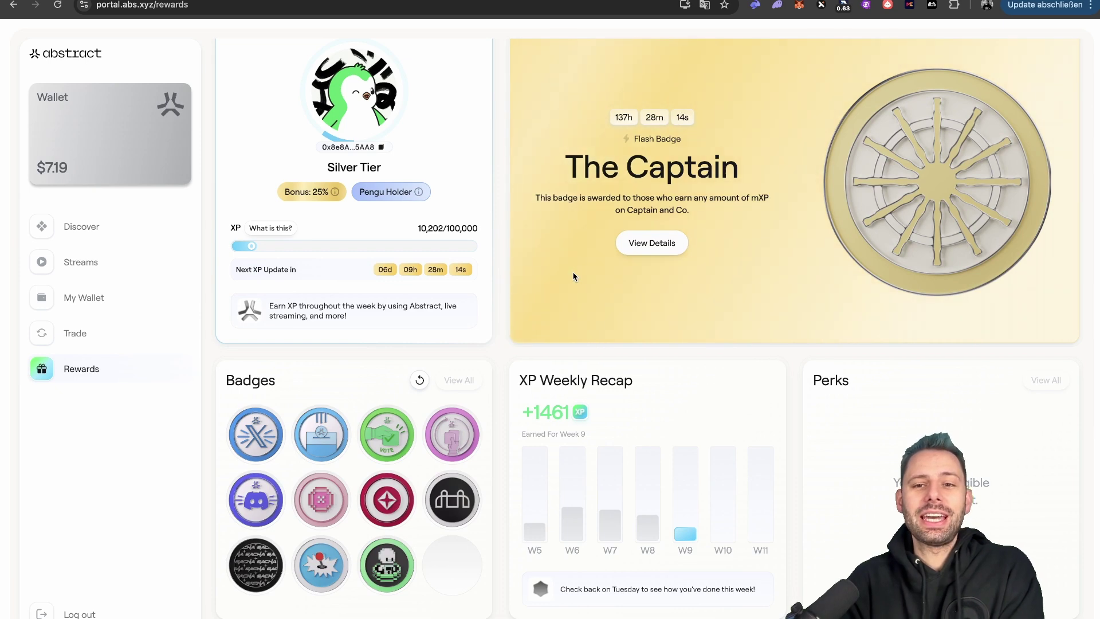
click(657, 245)
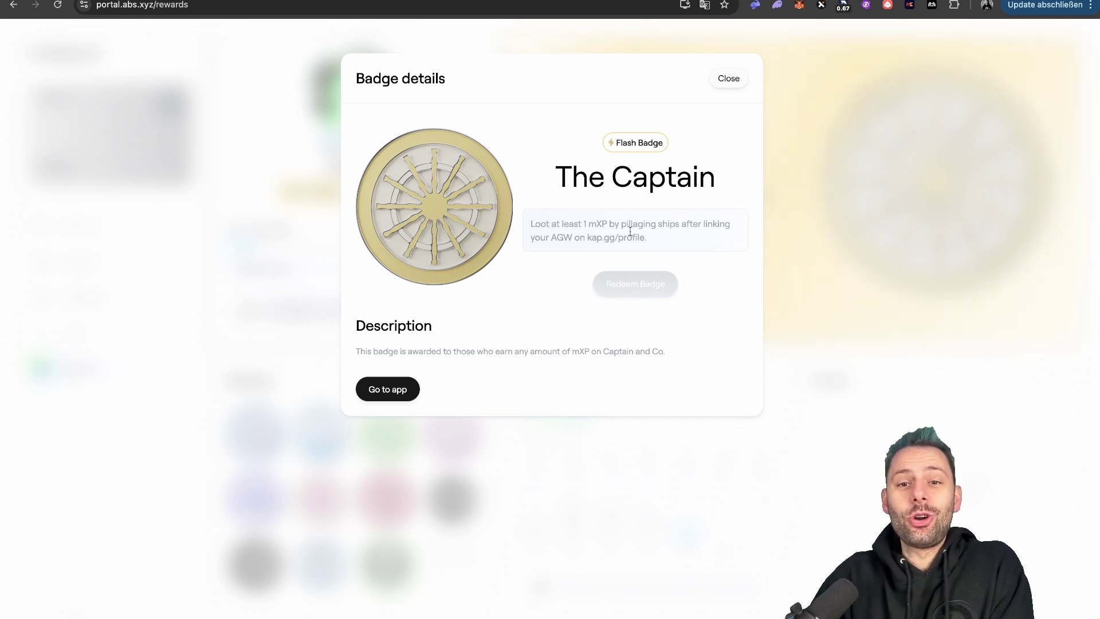
click(403, 395)
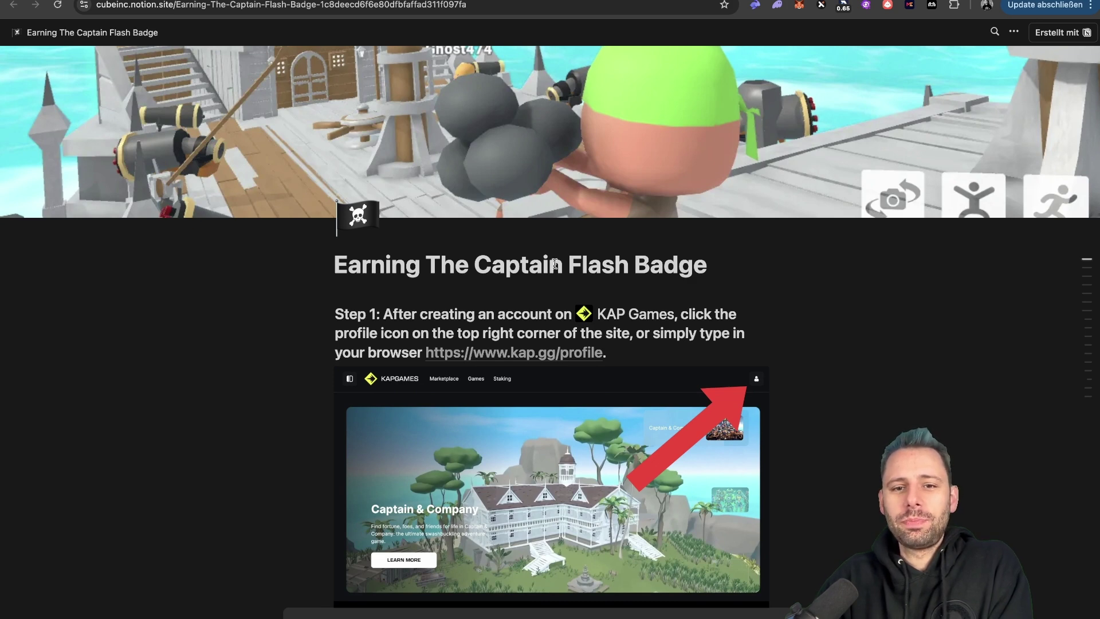
scroll(555, 264, down, 2)
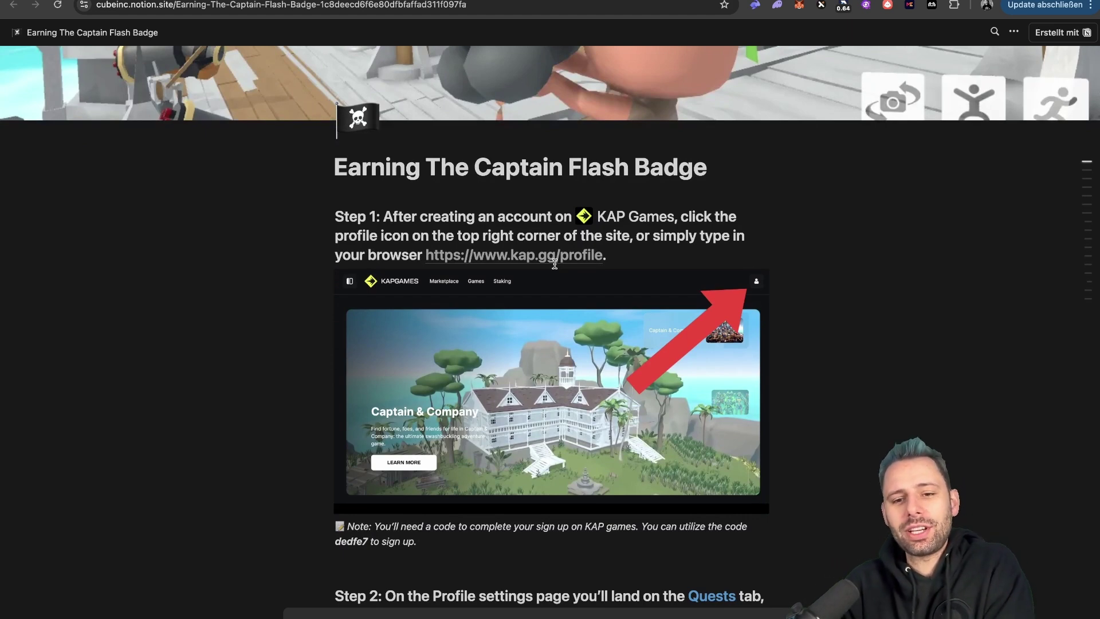
scroll(555, 264, down, 3)
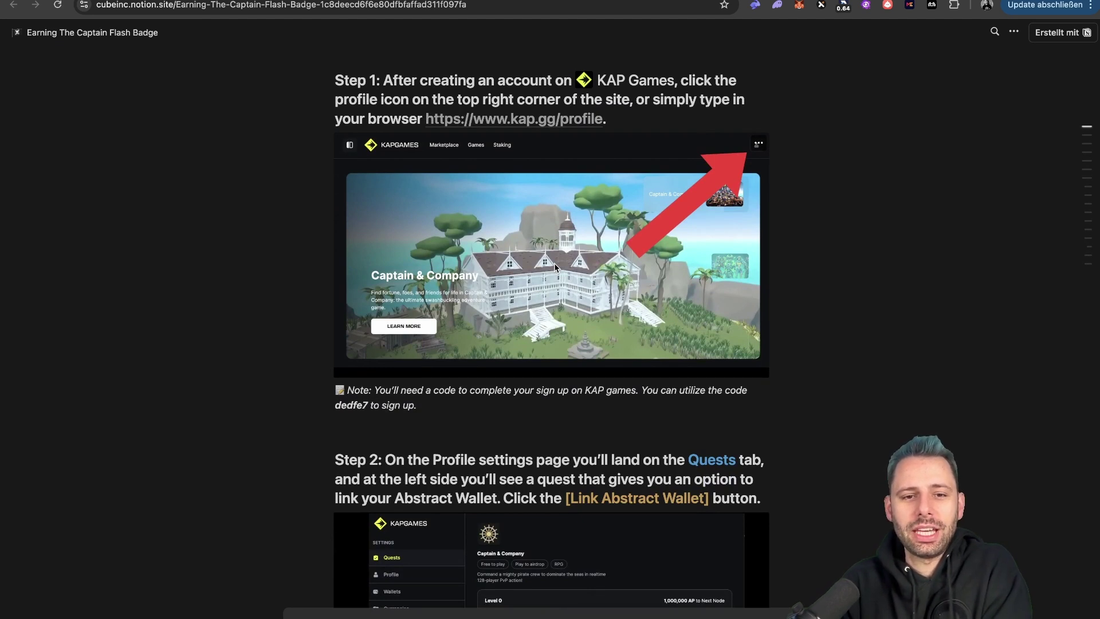
scroll(554, 263, up, 1)
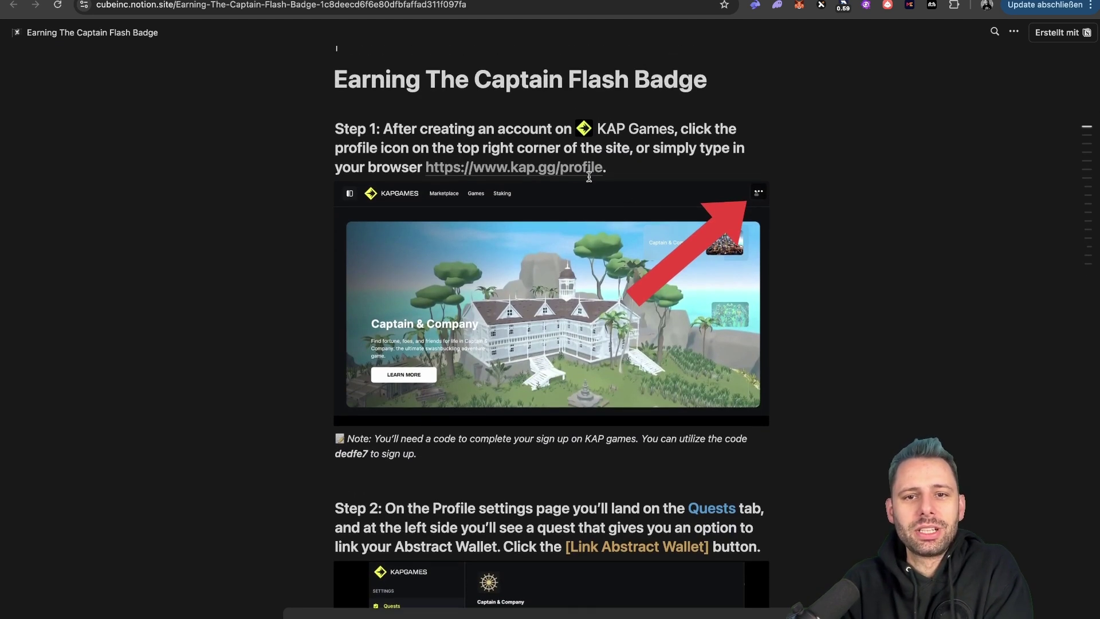
Follow Step 1's kap.gg/profile link to the KAP Games quests page.
click(571, 169)
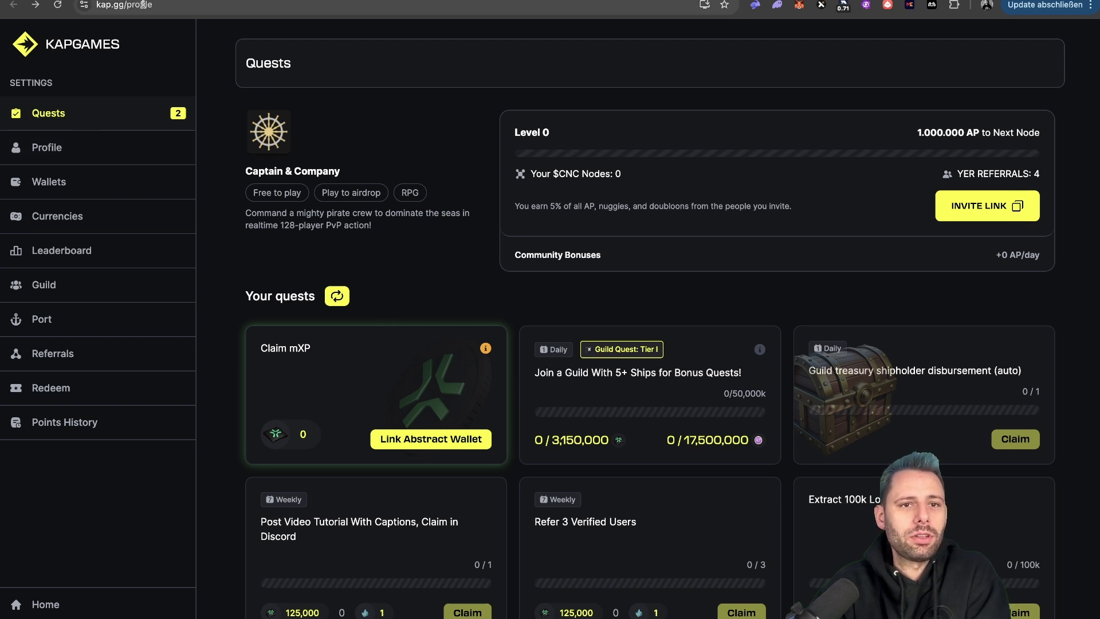
Link an Abstract Global Wallet to KAP Games, approving access and signing the authentication message.
click(427, 441)
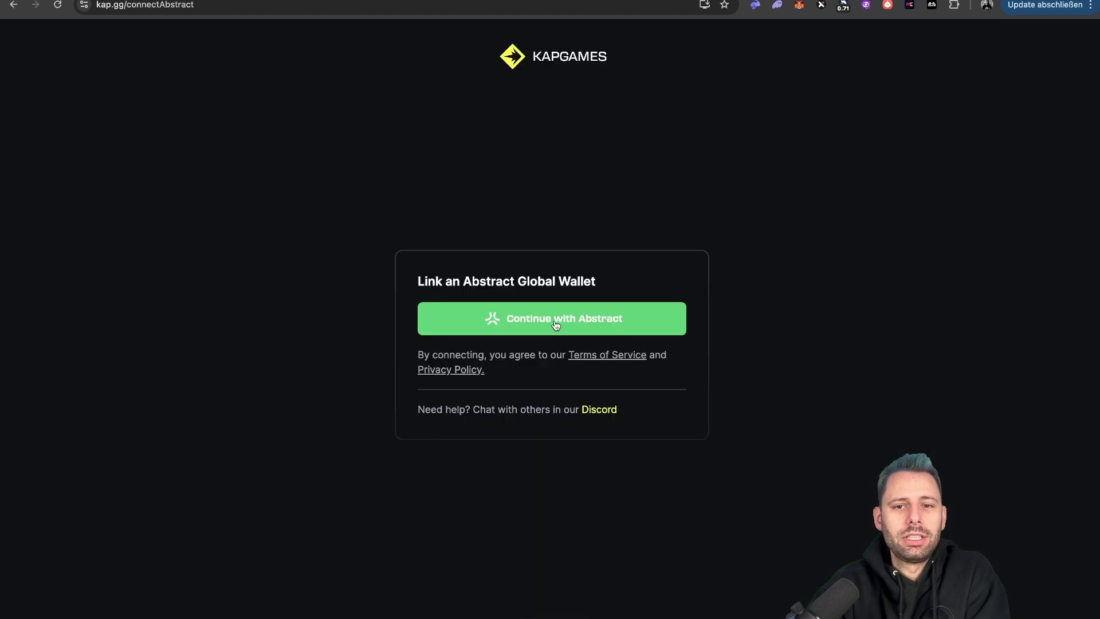
click(556, 325)
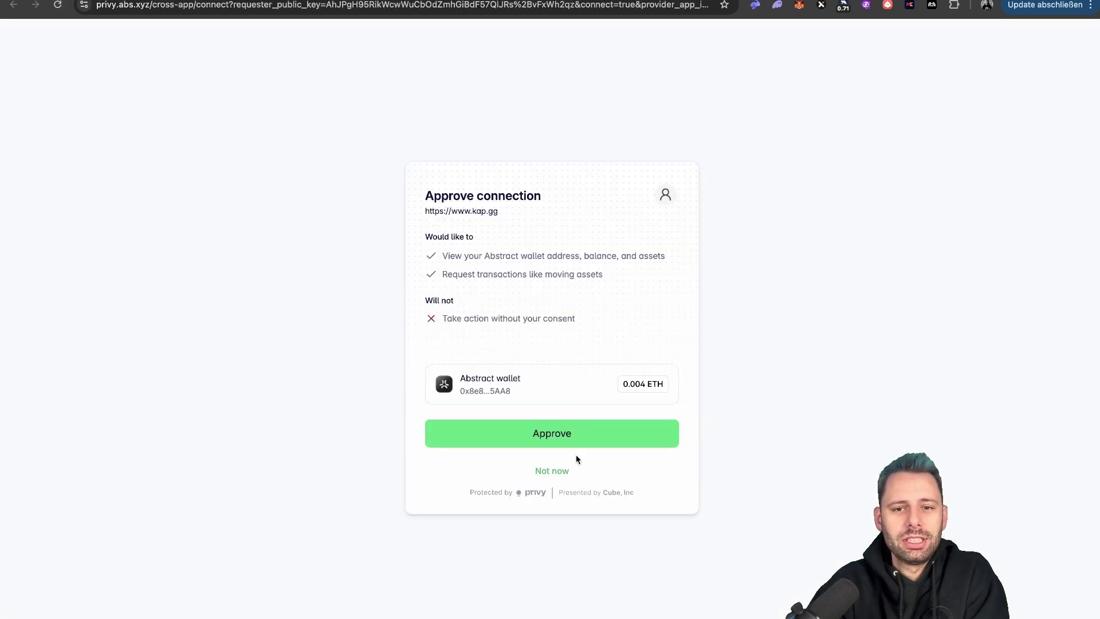
click(562, 436)
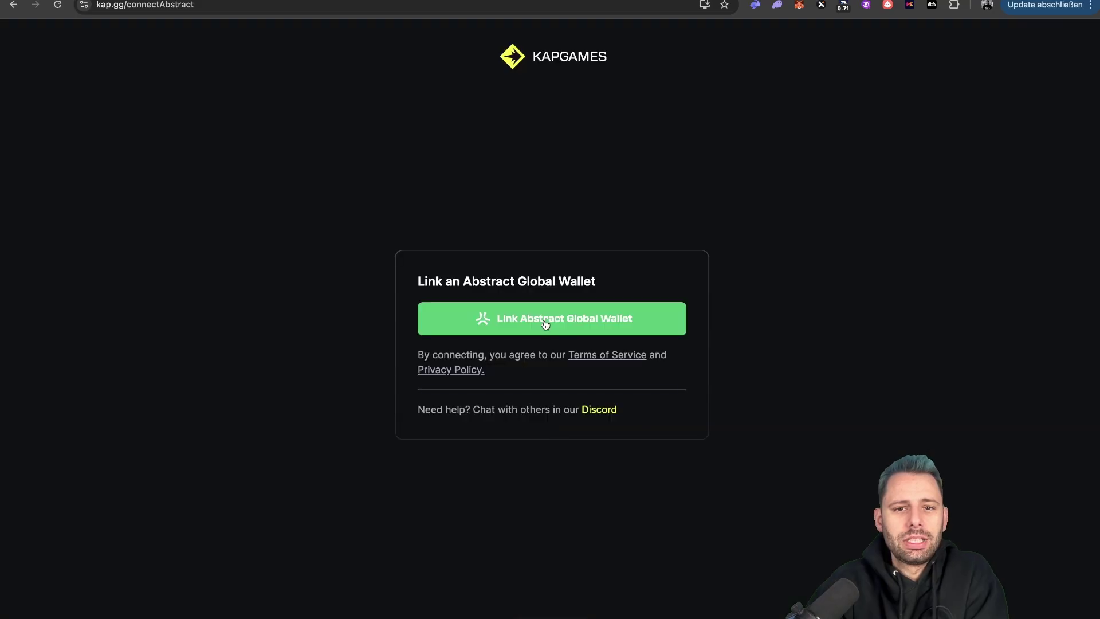
click(544, 319)
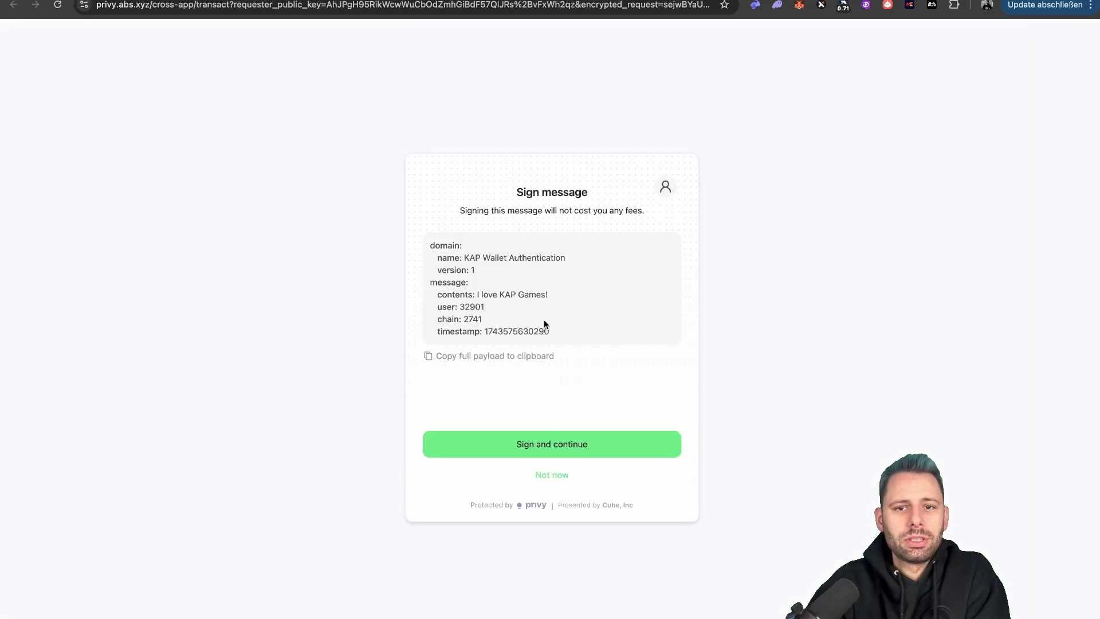
click(557, 446)
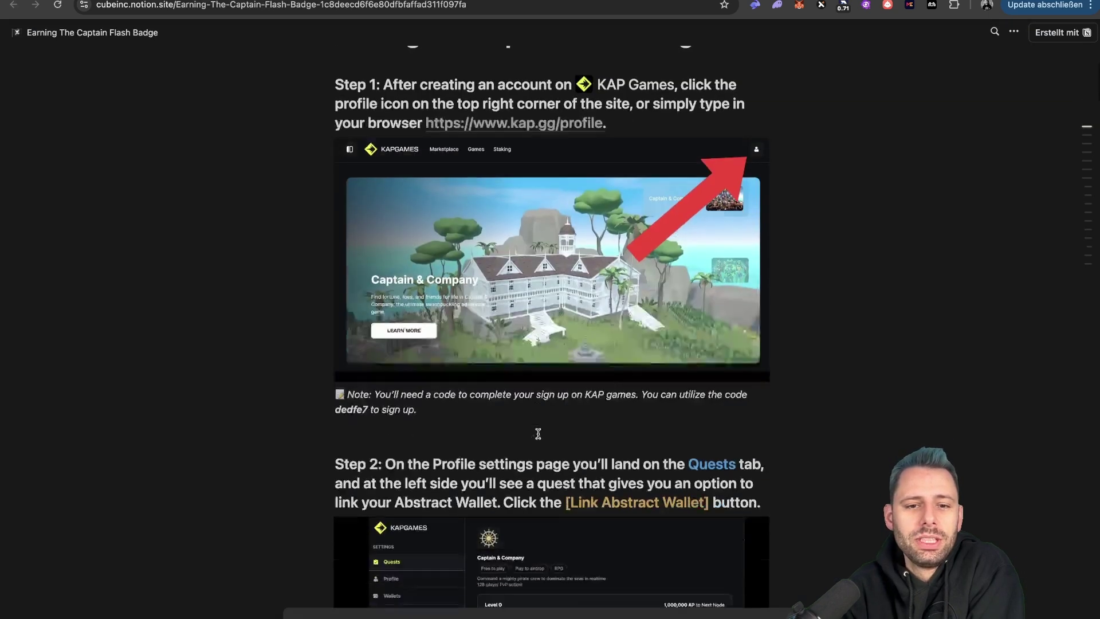
scroll(540, 430, down, 5)
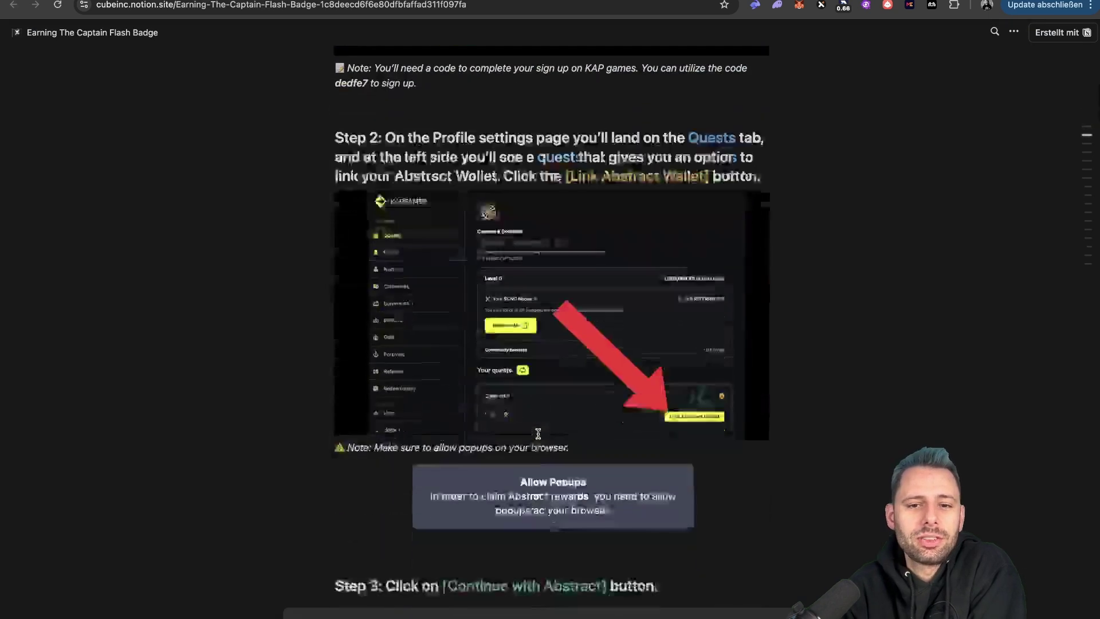
scroll(538, 437, down, 2)
scroll(538, 438, down, 3)
scroll(538, 437, down, 2)
scroll(538, 438, down, 2)
scroll(538, 438, down, 4)
scroll(538, 438, down, 4)
scroll(538, 438, down, 3)
scroll(538, 437, down, 2)
scroll(538, 437, down, 4)
scroll(538, 437, down, 3)
scroll(538, 438, down, 2)
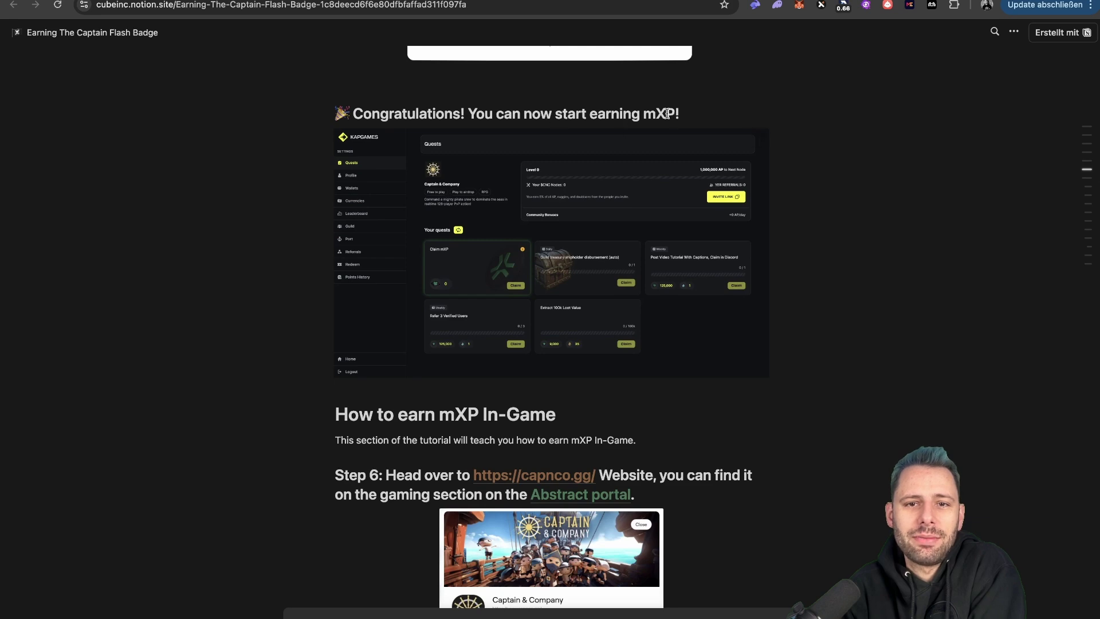
scroll(658, 114, down, 4)
scroll(658, 114, down, 2)
scroll(658, 114, down, 1)
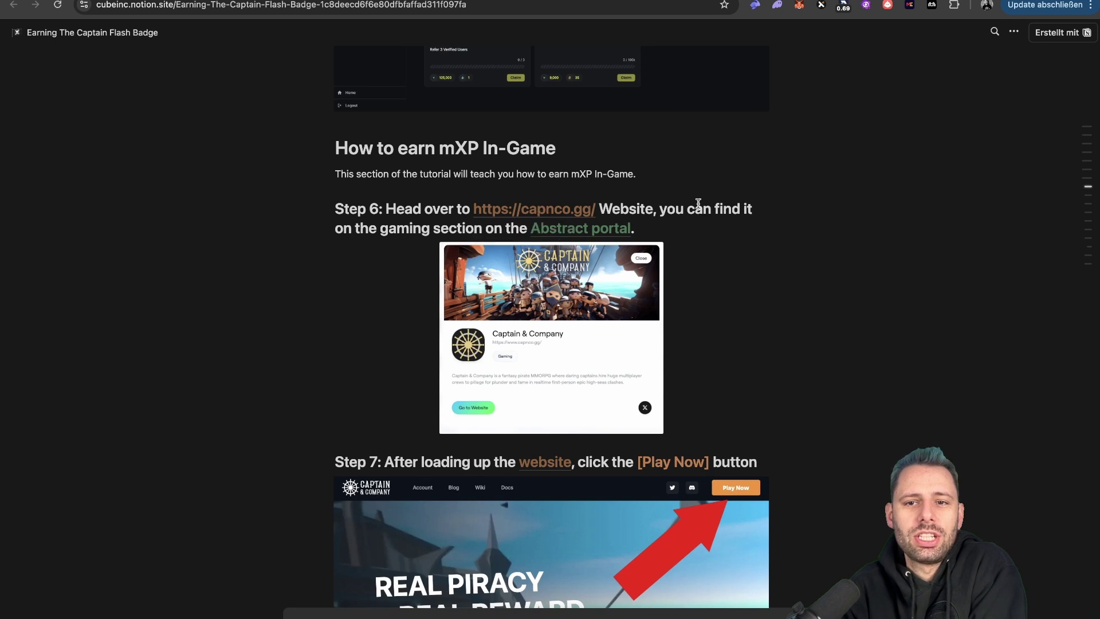
scroll(671, 197, down, 1)
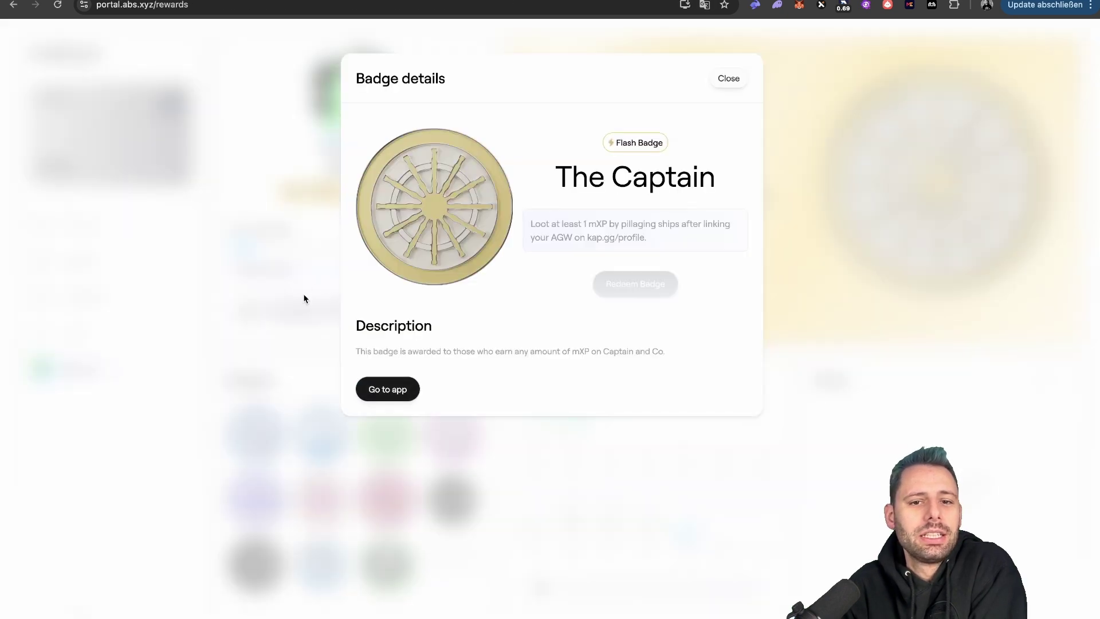
Close the badge details and open capnco.gg from Captain & Company under Discover's Gaming apps.
click(303, 300)
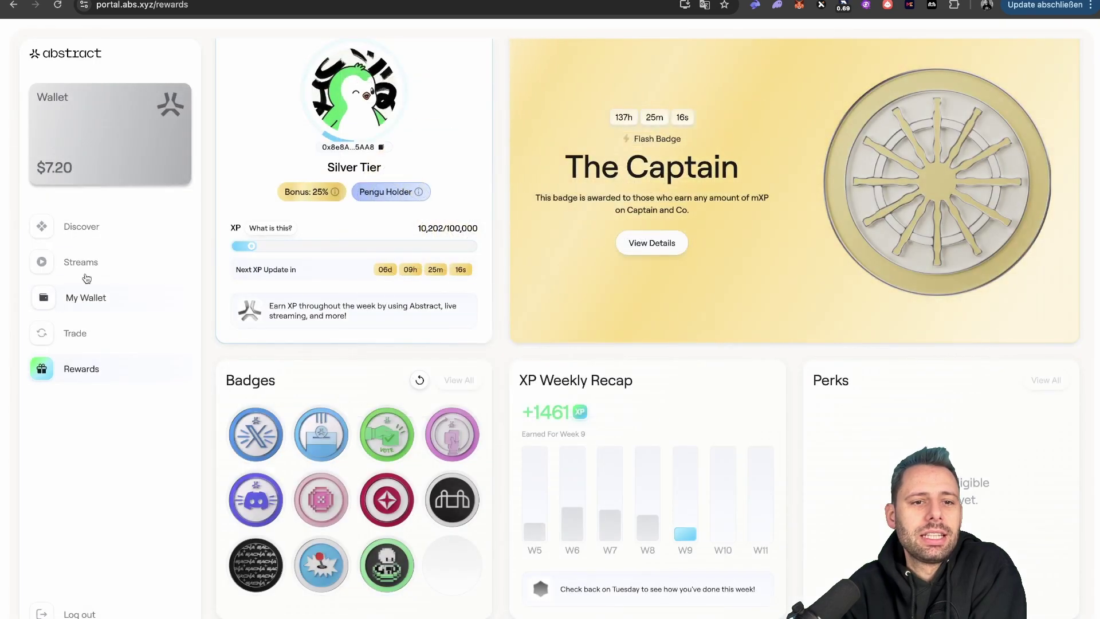
click(84, 226)
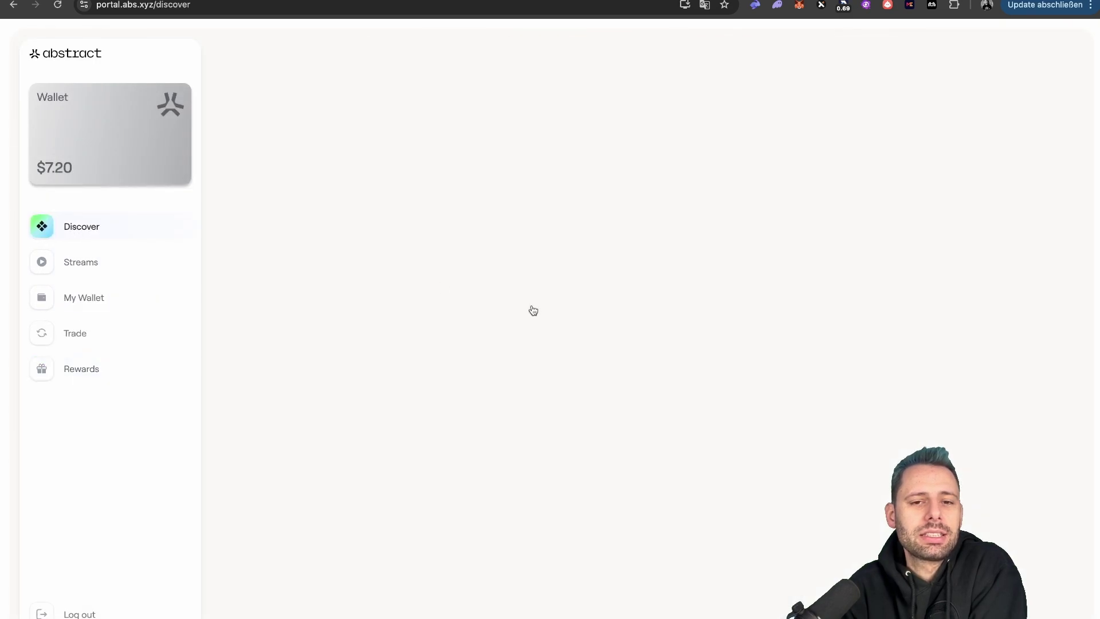
scroll(1035, 82, down, 3)
scroll(490, 302, down, 5)
scroll(491, 302, down, 5)
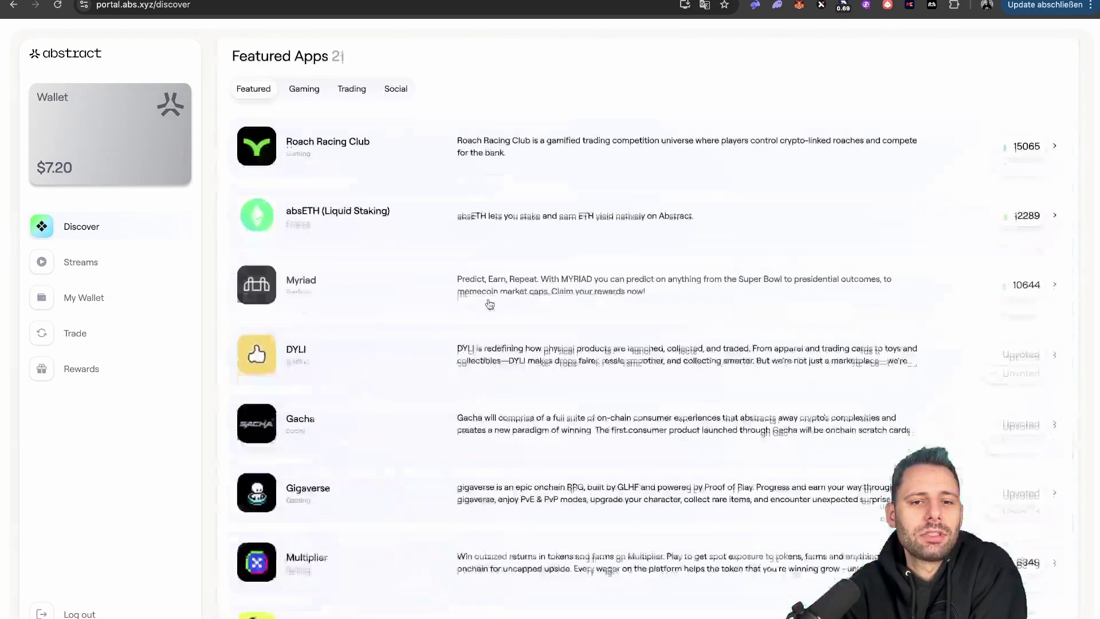
click(303, 81)
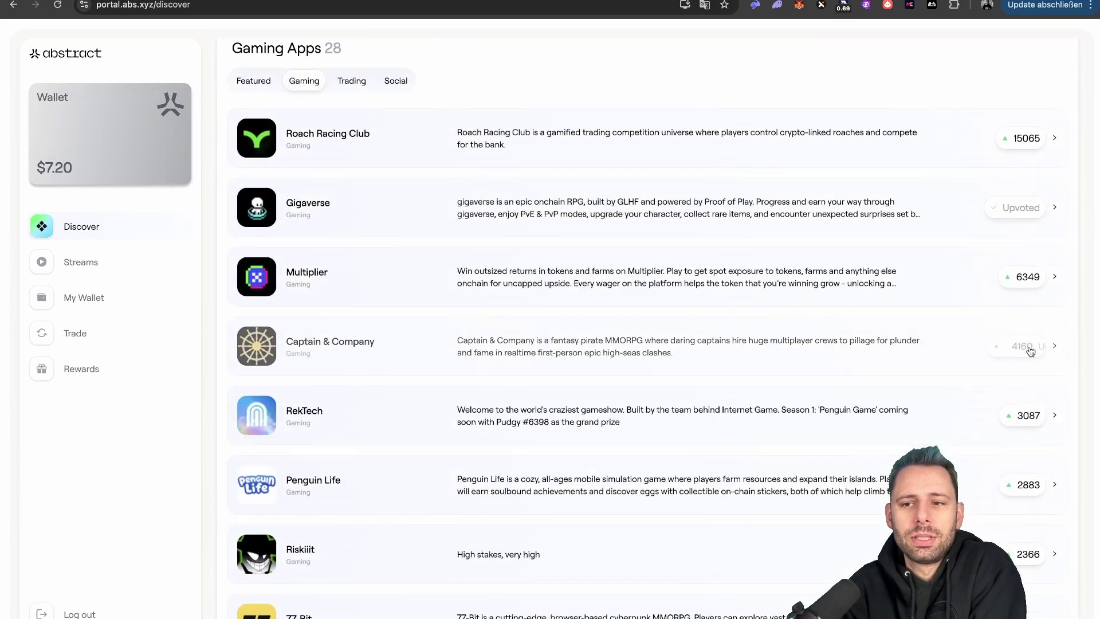
click(362, 348)
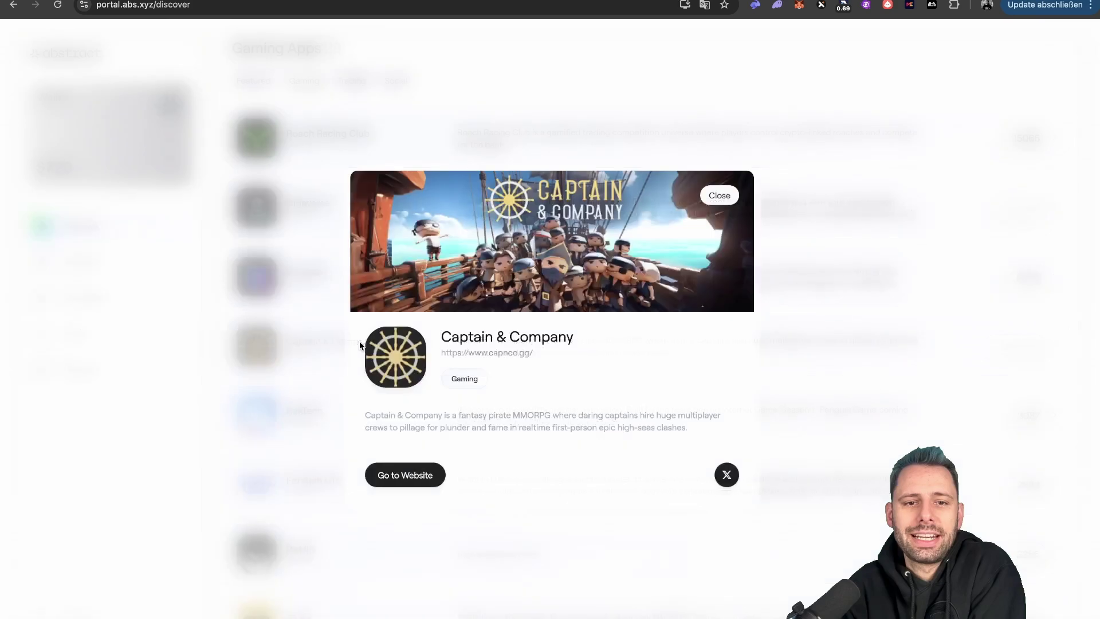
click(416, 478)
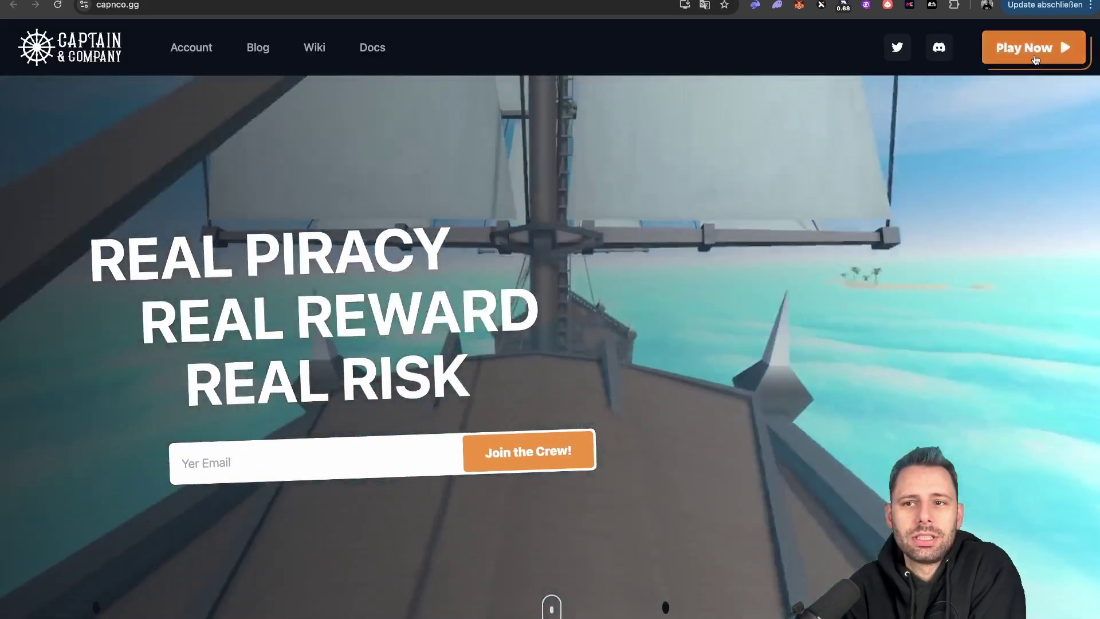
Launch Captain & Company from capnco.gg and log in with email.
click(1034, 51)
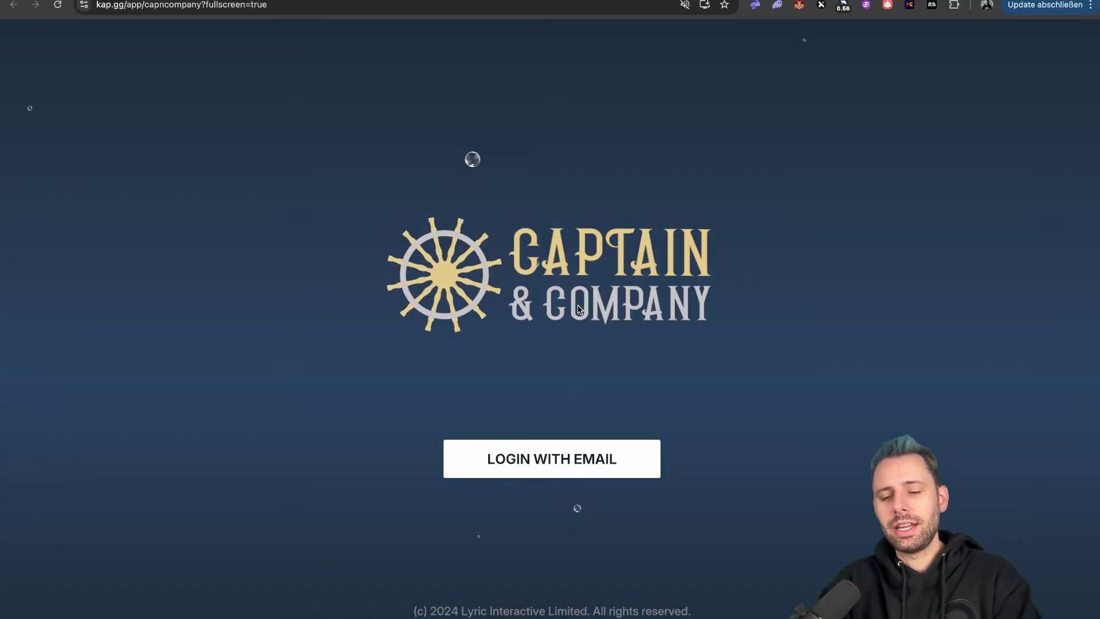
click(542, 461)
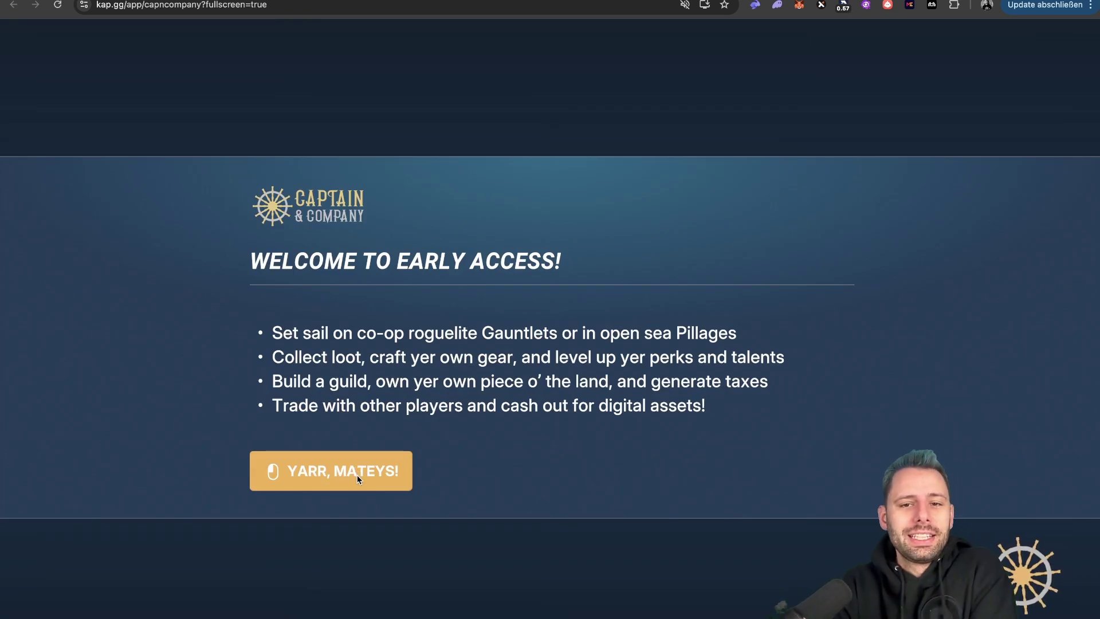
Enter the game world and walk the pirate along the dock to the wooden hut.
click(356, 476)
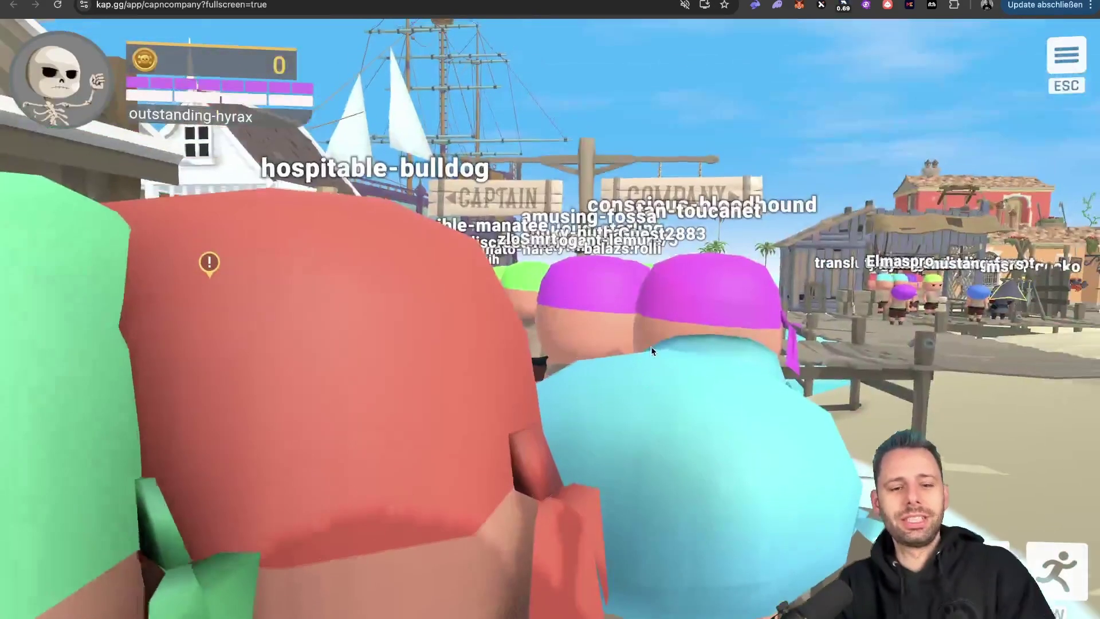
key(w)
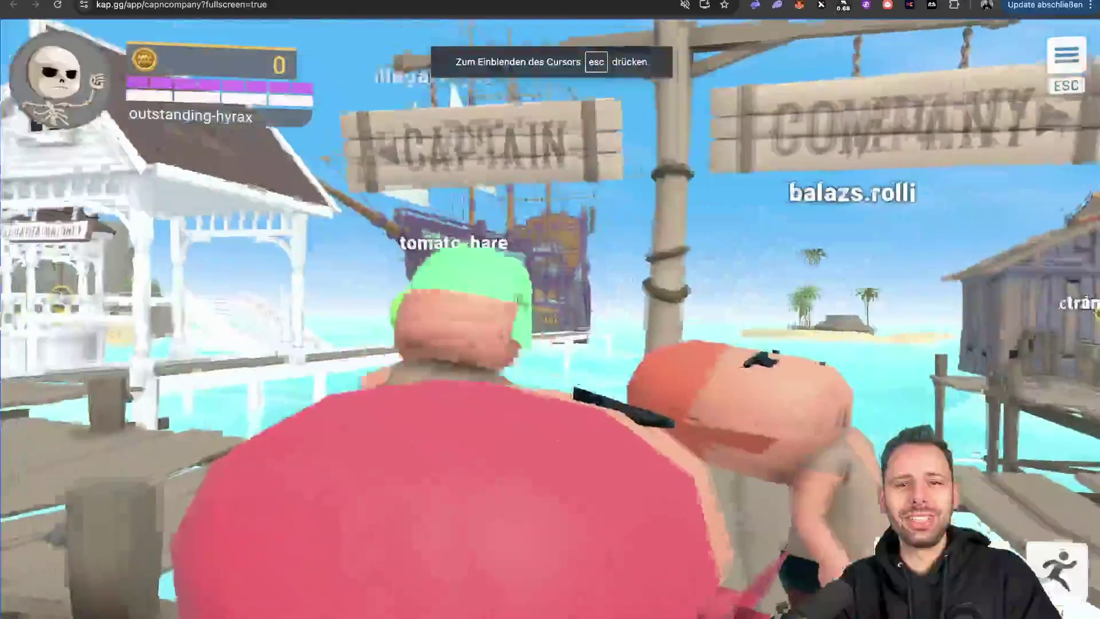
key(w)
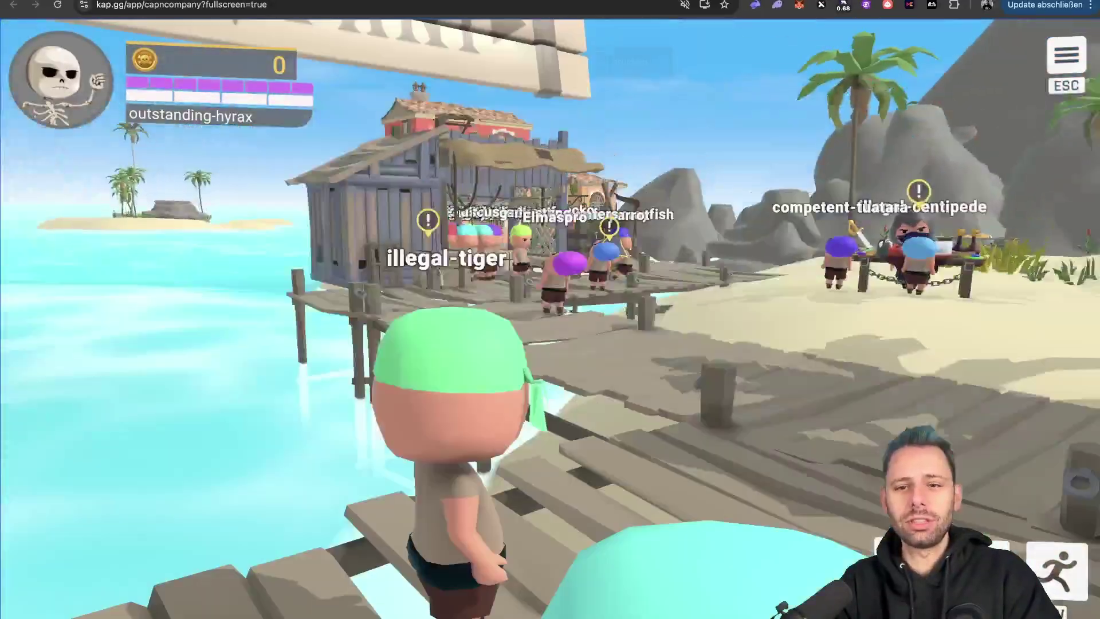
key(w)
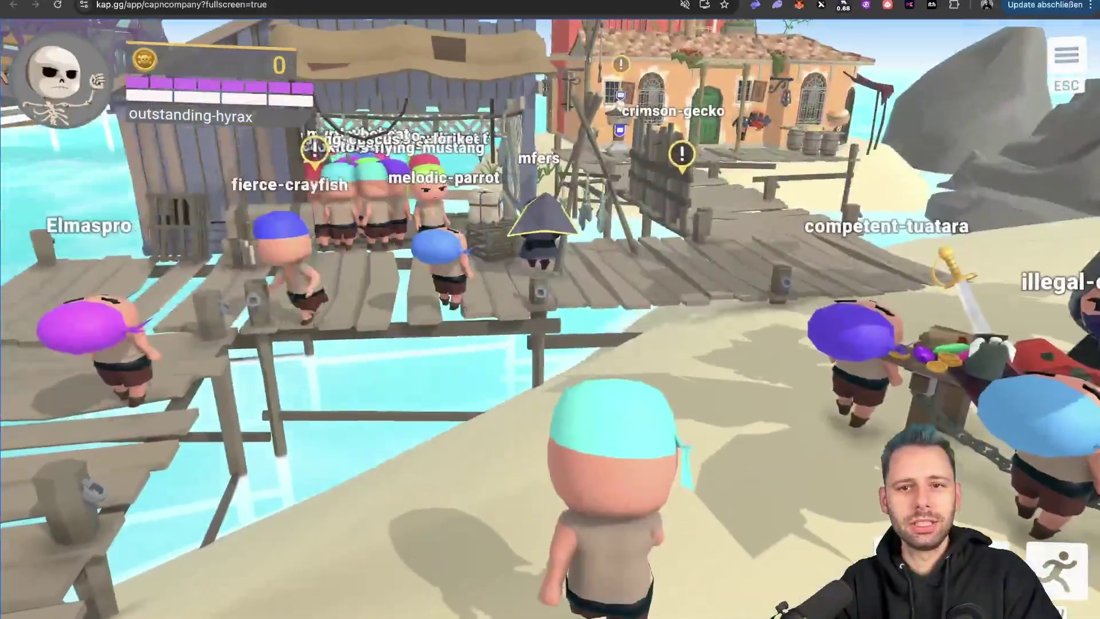
key(w)
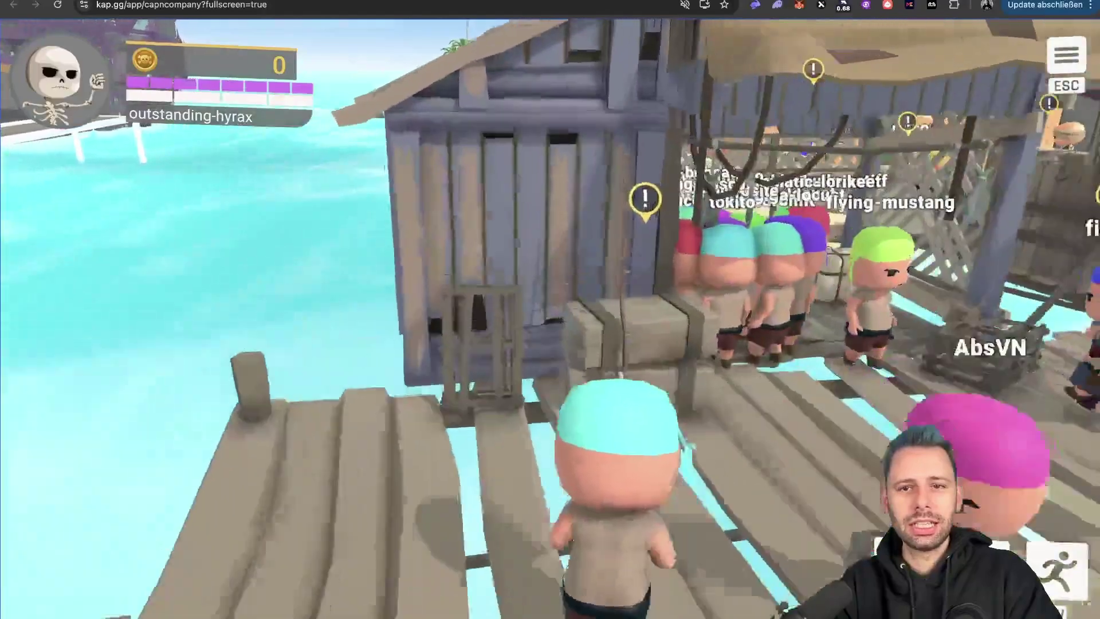
key(w)
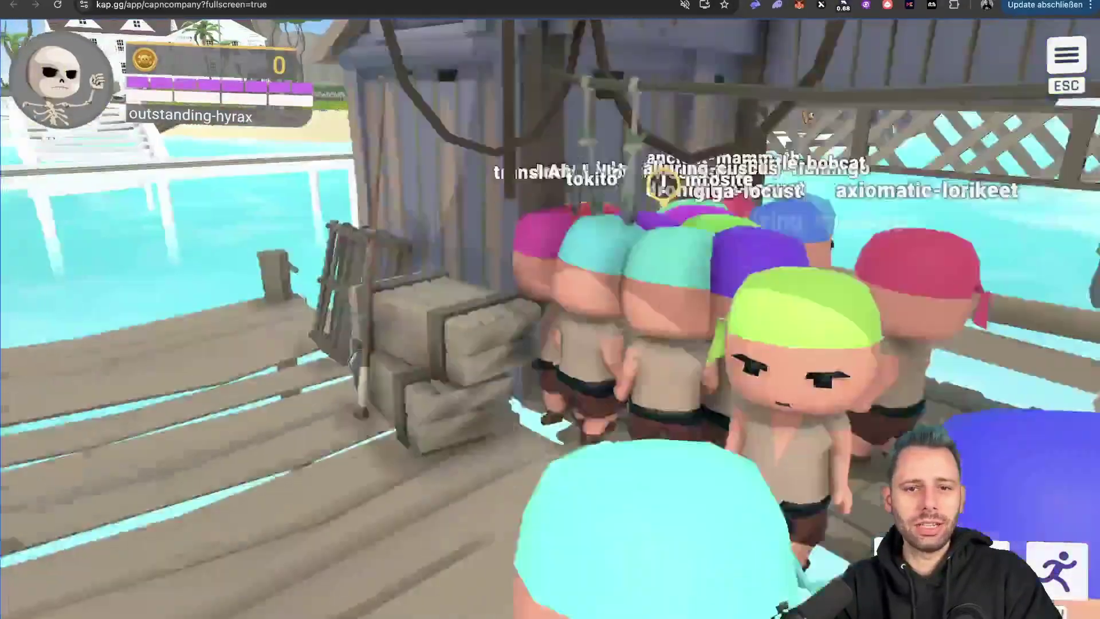
key(w)
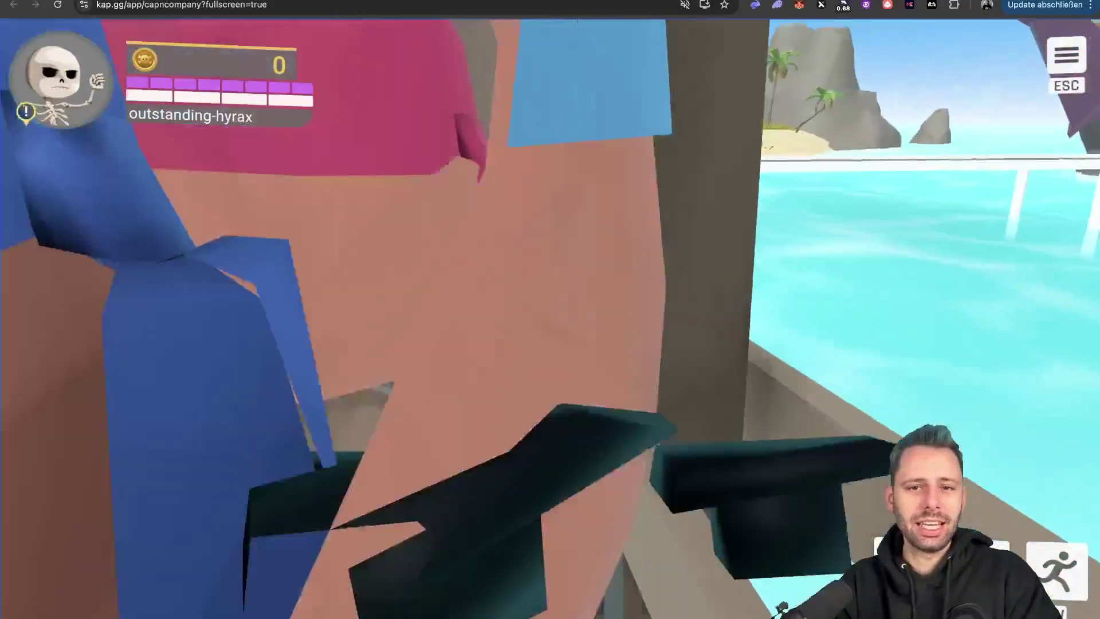
Set sail in Pillage mode and join the open queue.
key(f)
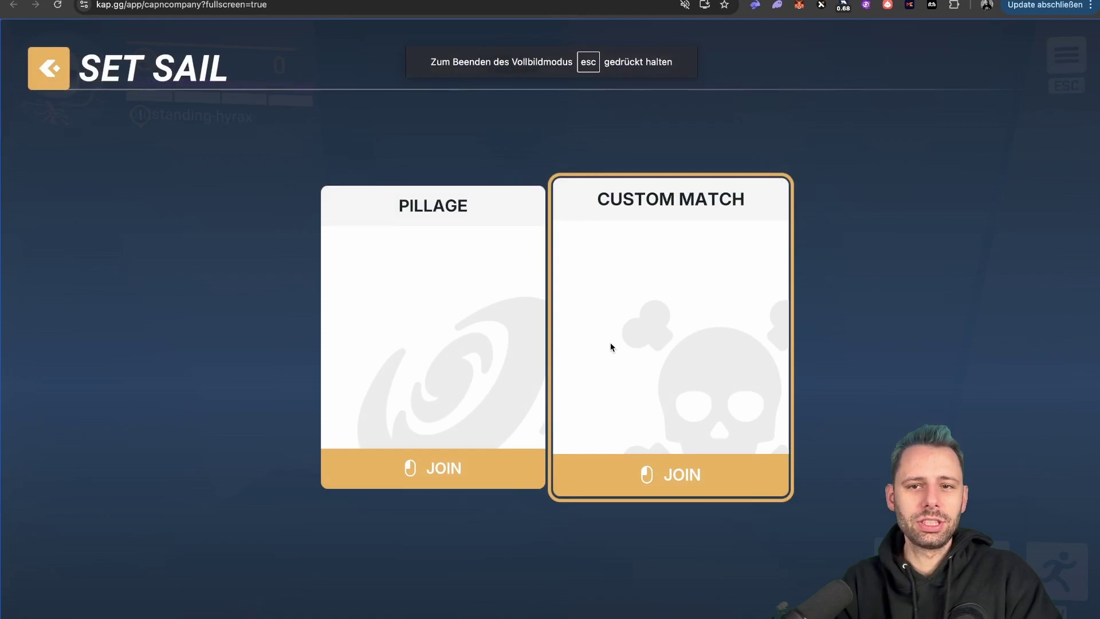
click(457, 352)
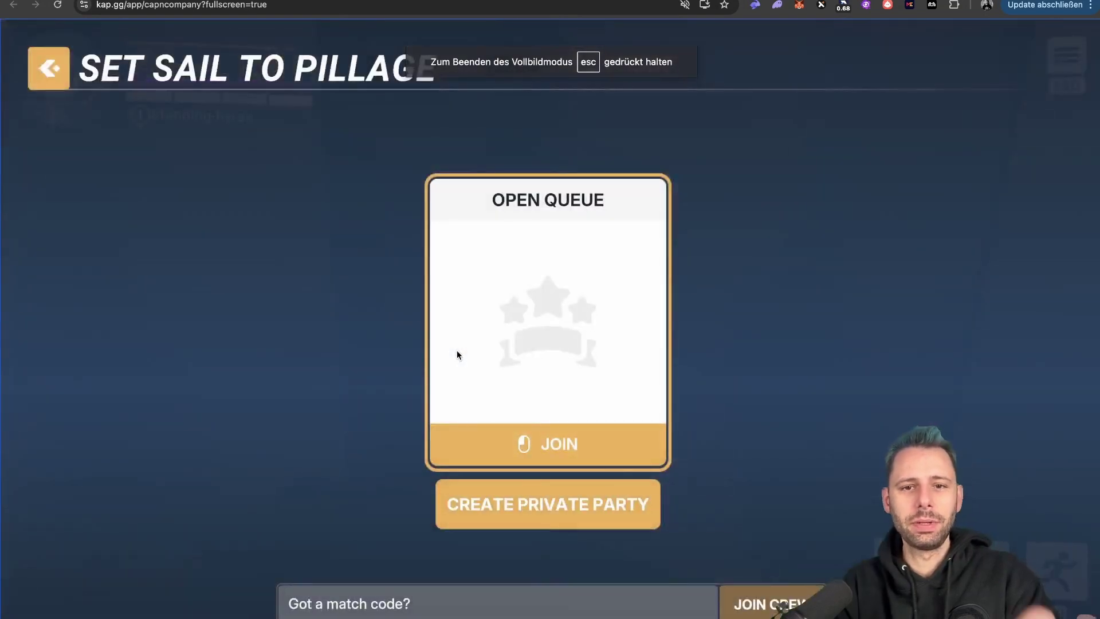
click(546, 322)
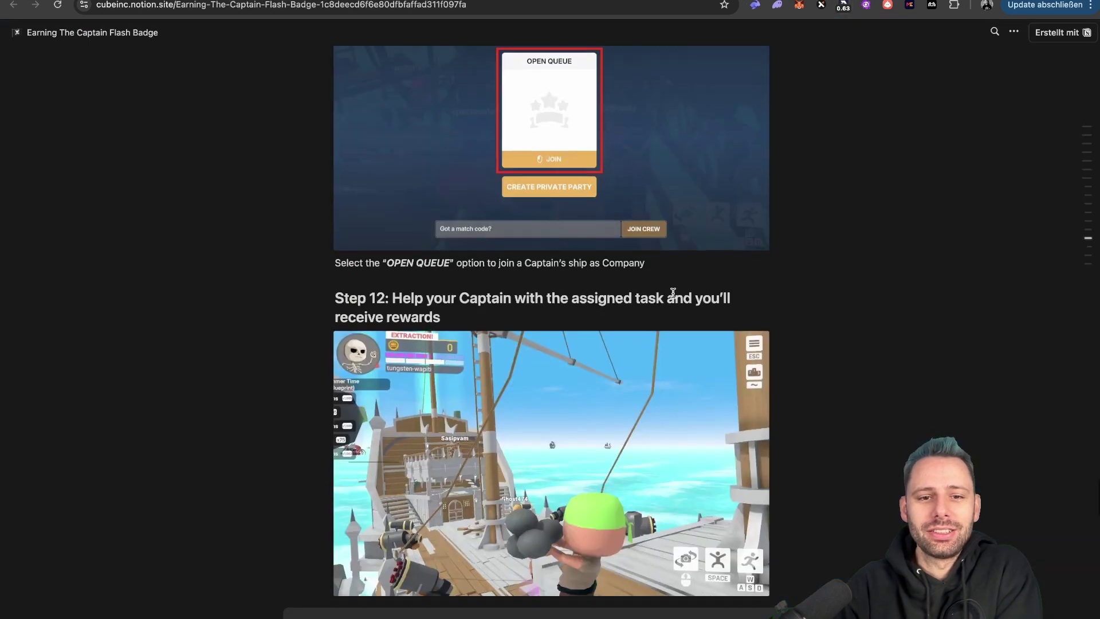
scroll(673, 296, down, 3)
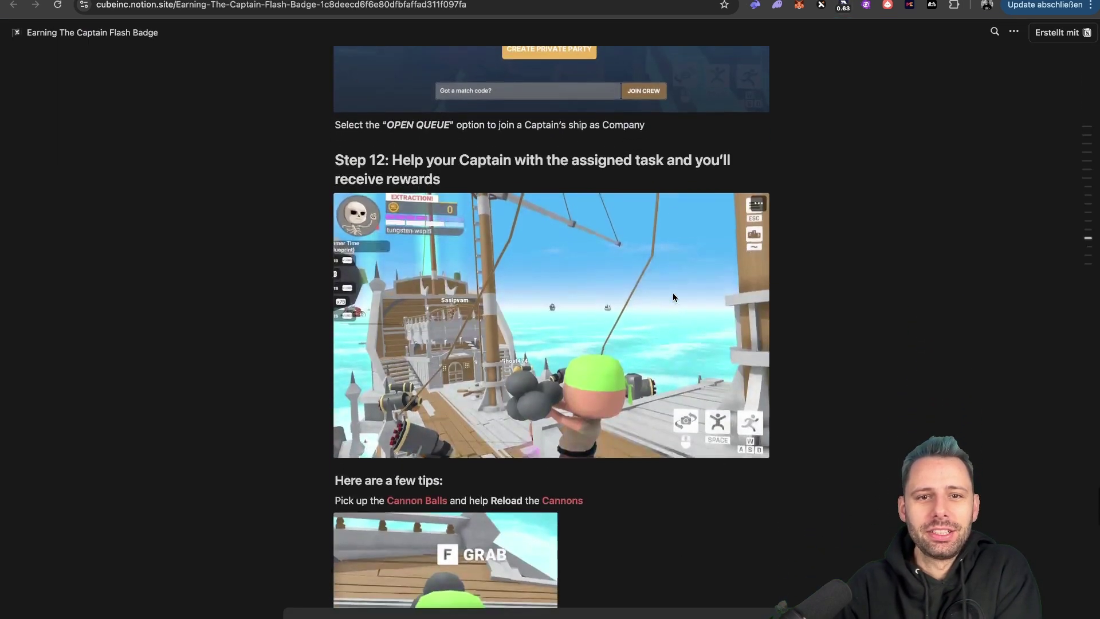
scroll(673, 297, up, 2)
scroll(673, 296, up, 5)
scroll(673, 296, up, 4)
scroll(673, 297, up, 7)
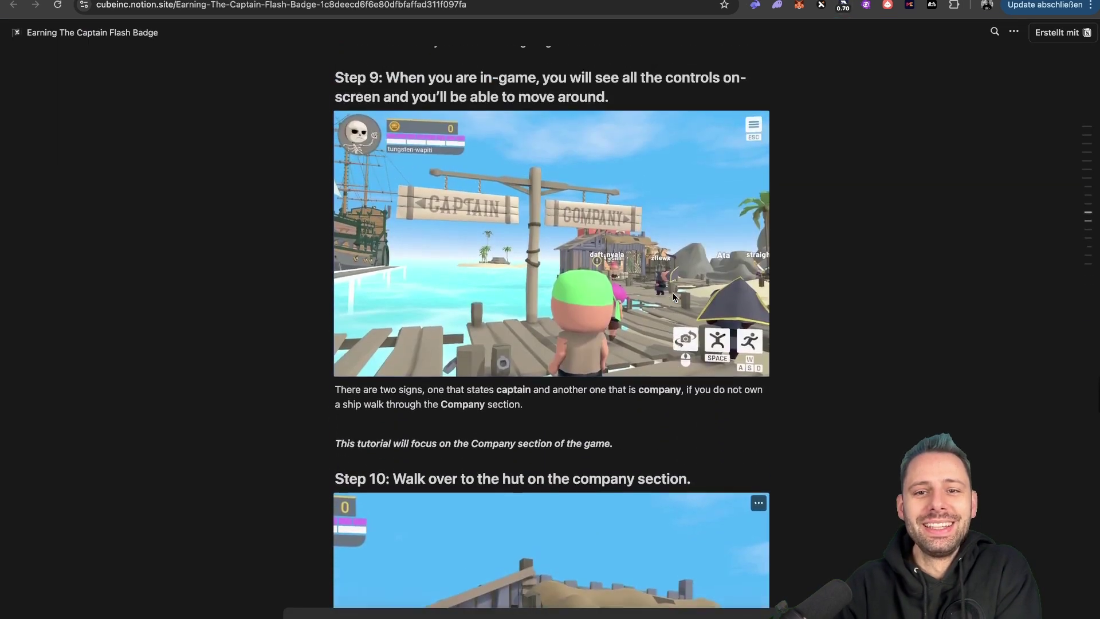
scroll(673, 297, down, 1)
scroll(673, 297, down, 4)
scroll(674, 296, down, 1)
scroll(673, 297, down, 5)
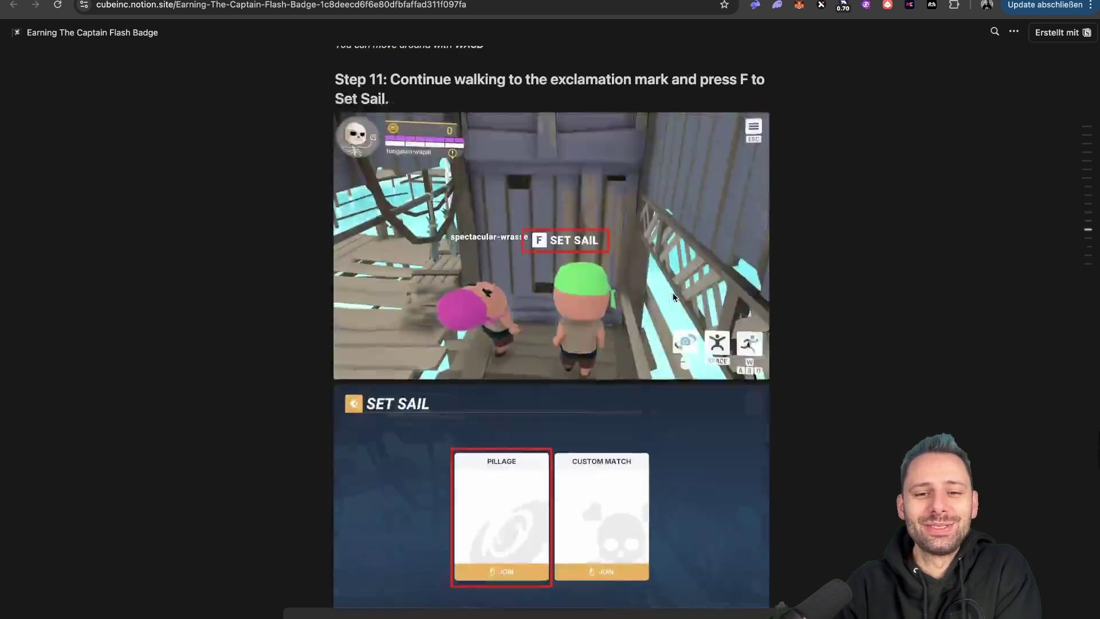
scroll(673, 296, down, 4)
scroll(674, 296, down, 2)
scroll(673, 297, down, 4)
scroll(673, 298, down, 1)
scroll(673, 297, down, 4)
scroll(674, 298, down, 1)
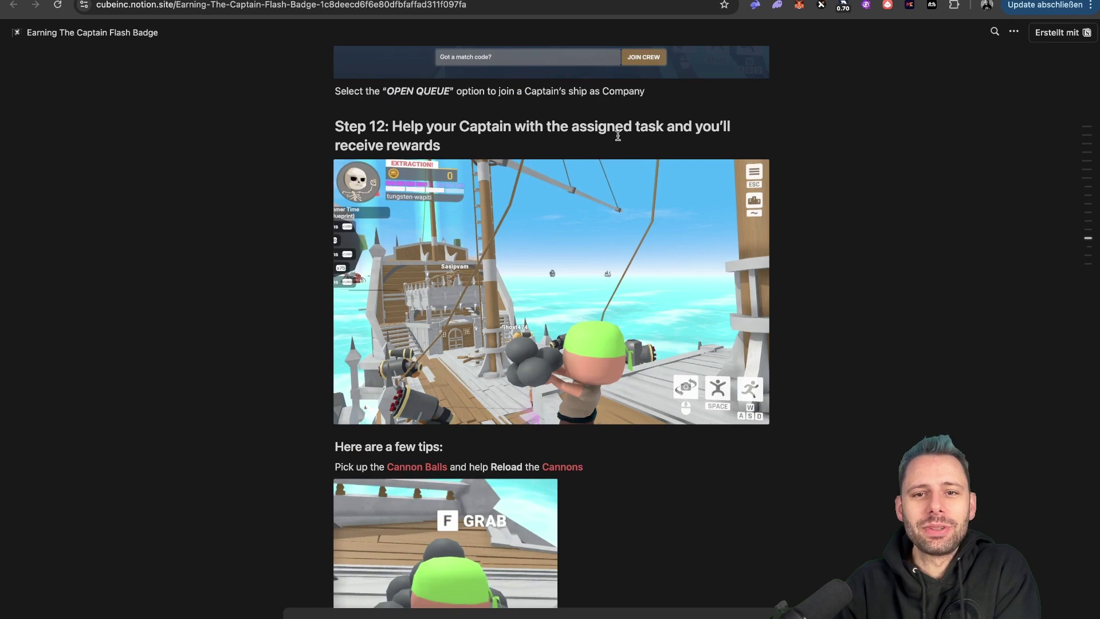
scroll(515, 110, down, 1)
scroll(515, 110, down, 4)
scroll(516, 112, down, 1)
scroll(516, 115, down, 1)
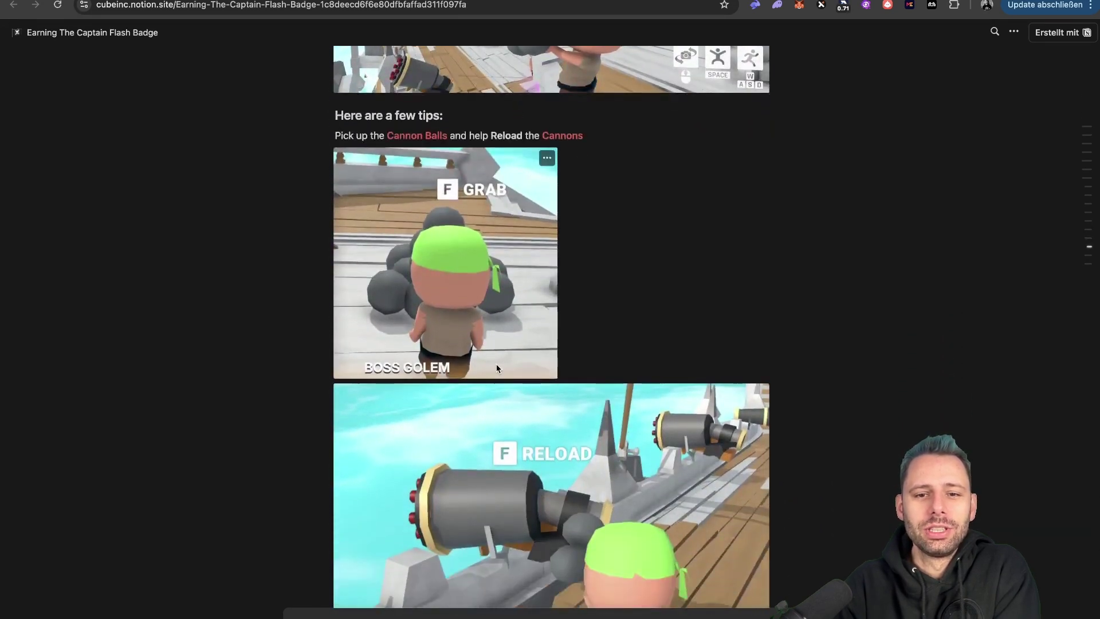
scroll(640, 359, down, 5)
scroll(640, 360, down, 2)
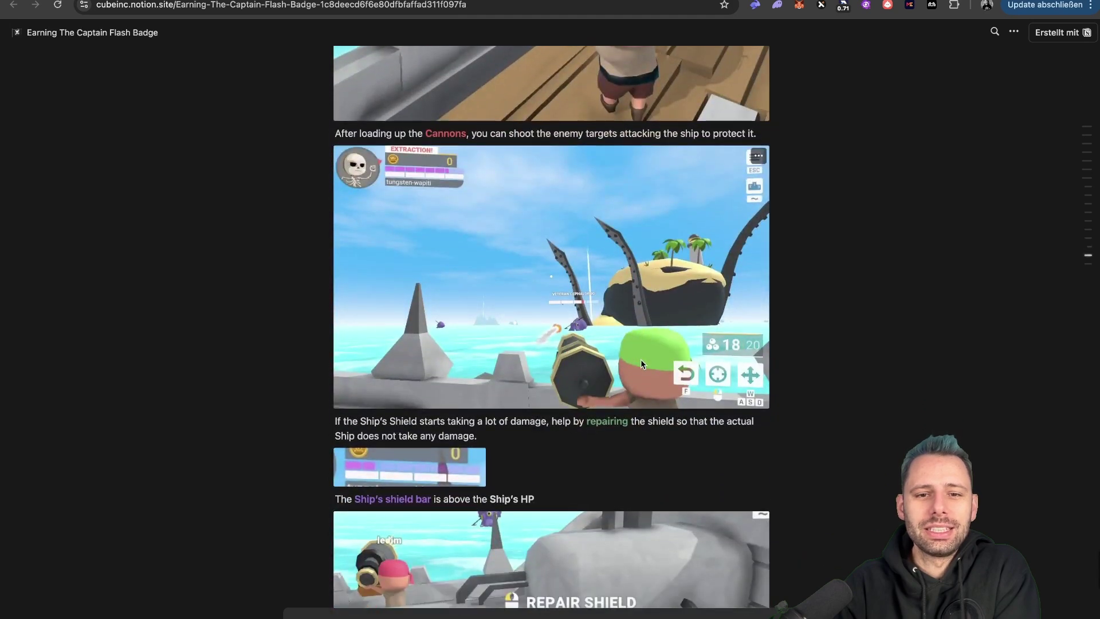
scroll(641, 360, down, 1)
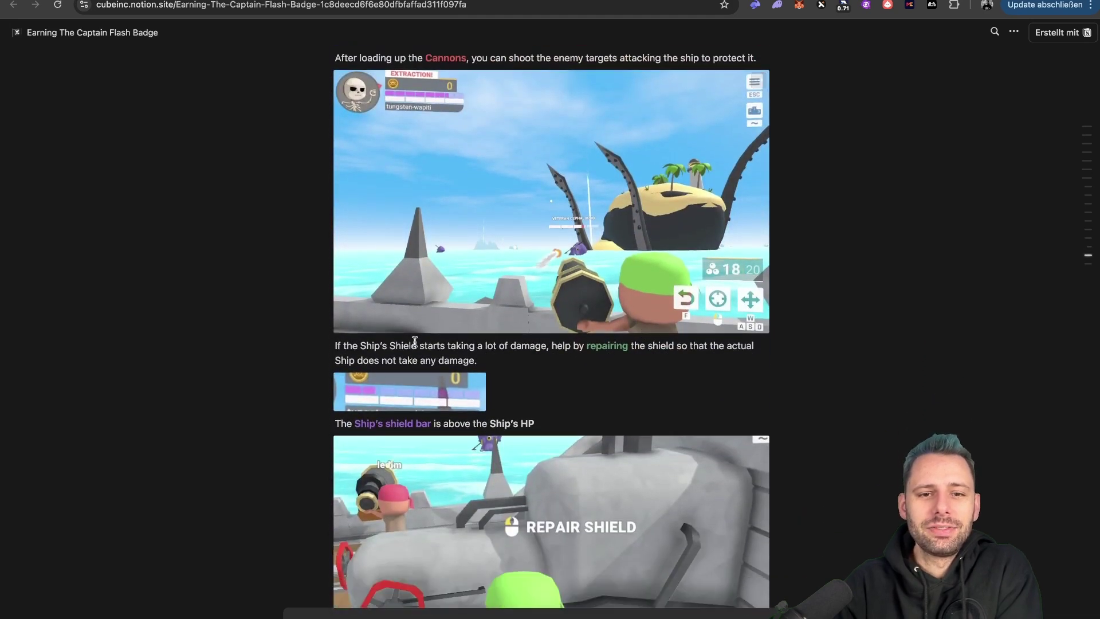
scroll(556, 350, down, 1)
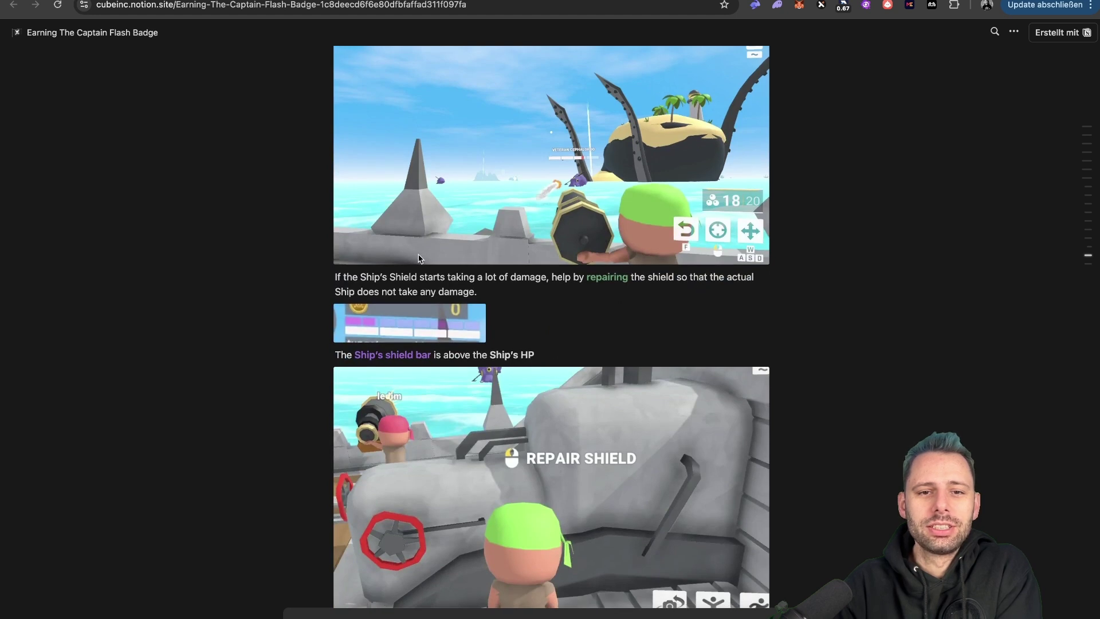
scroll(497, 274, down, 1)
scroll(535, 284, down, 2)
scroll(485, 250, down, 1)
scroll(541, 255, down, 2)
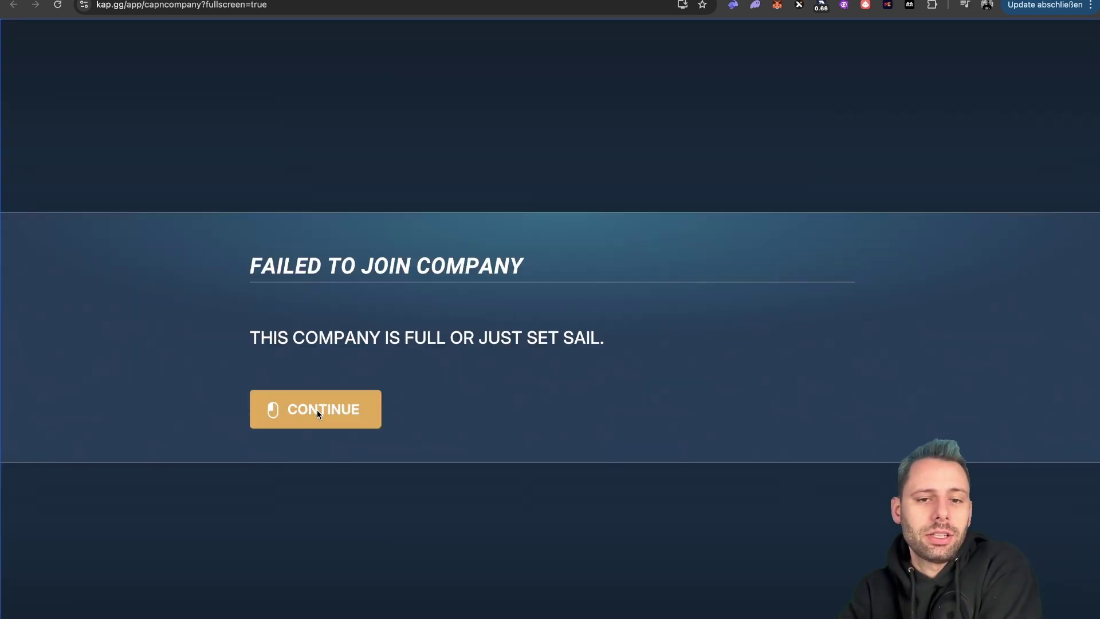
Dismiss the join failure, walk to the sail spot, and retry the open Pillage queue.
click(318, 409)
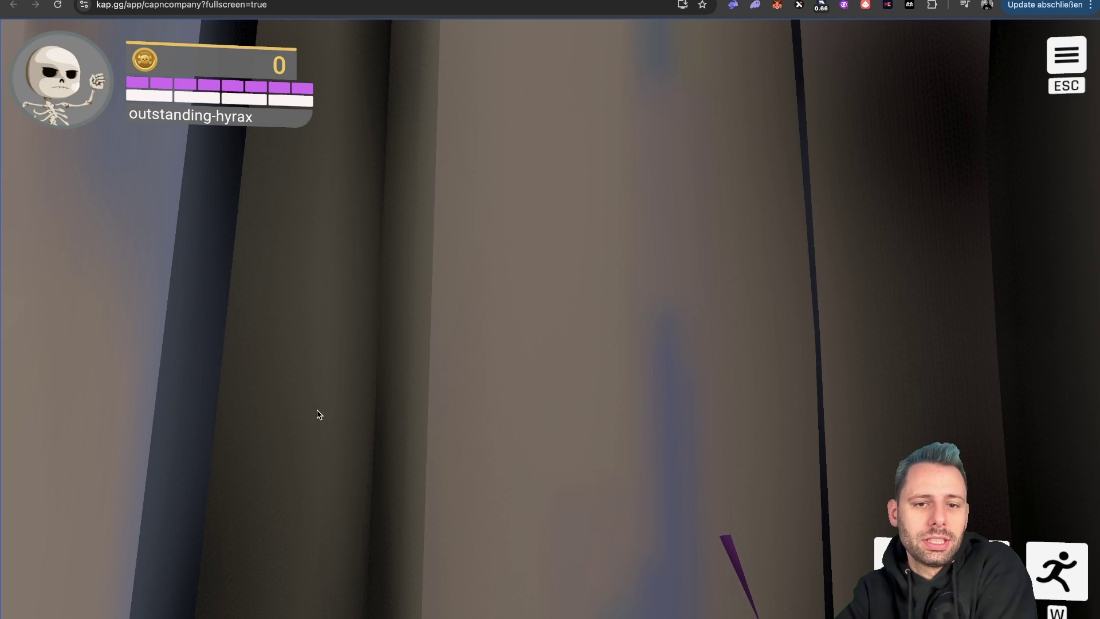
click(556, 240)
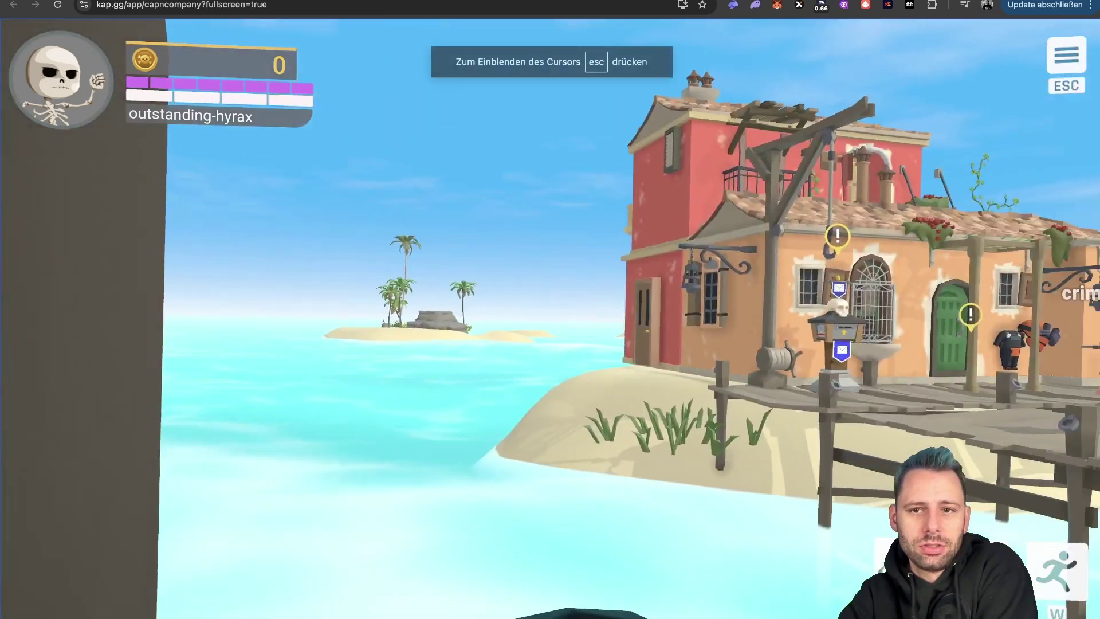
key(w)
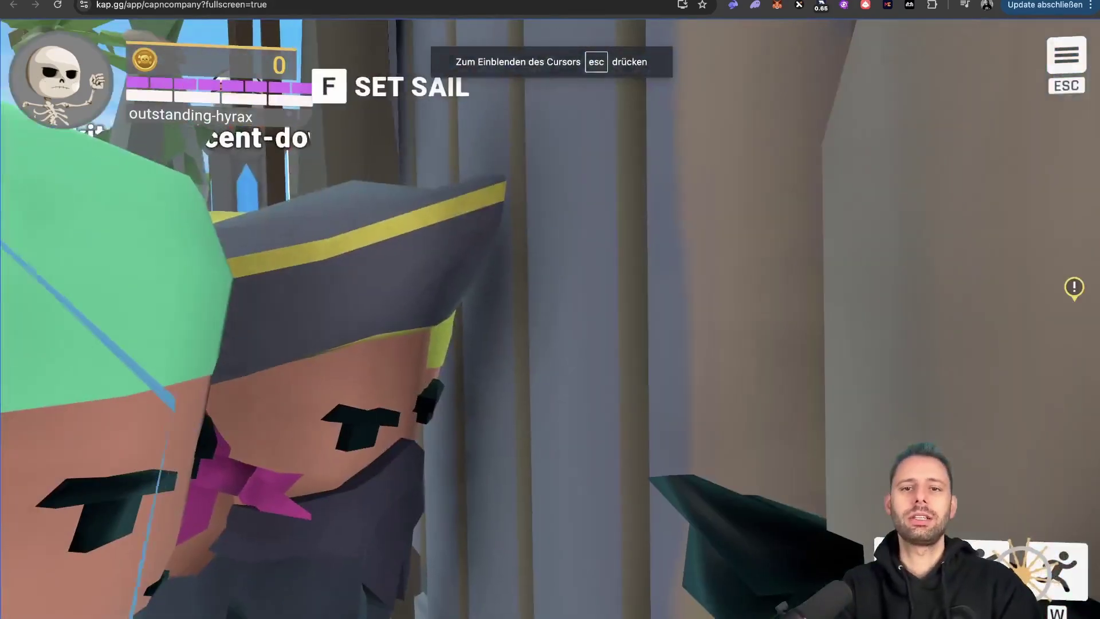
key(f)
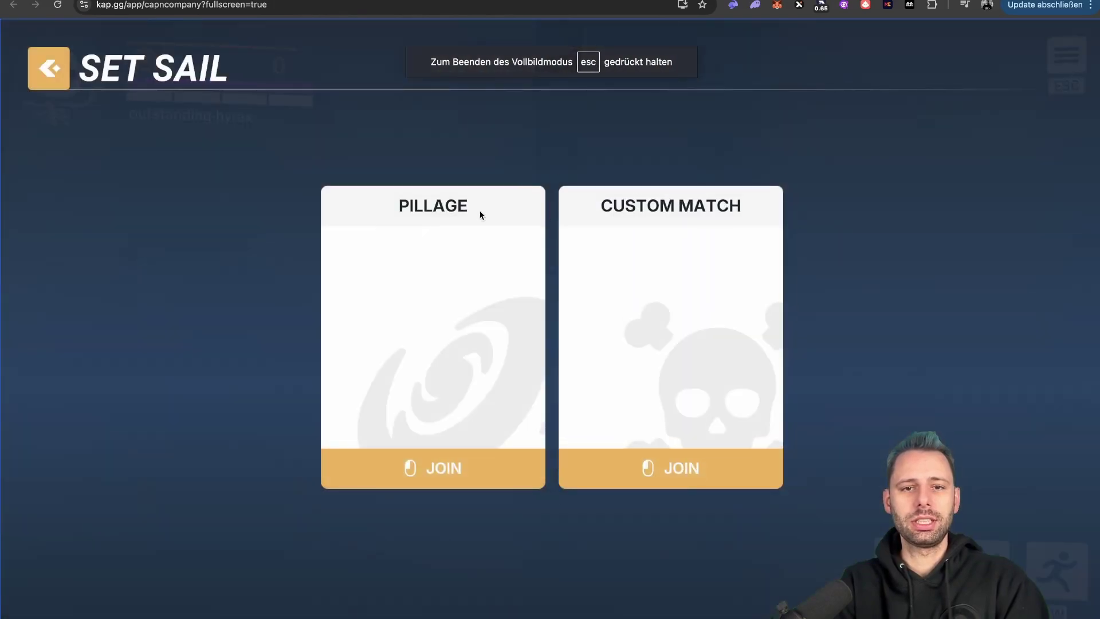
click(419, 261)
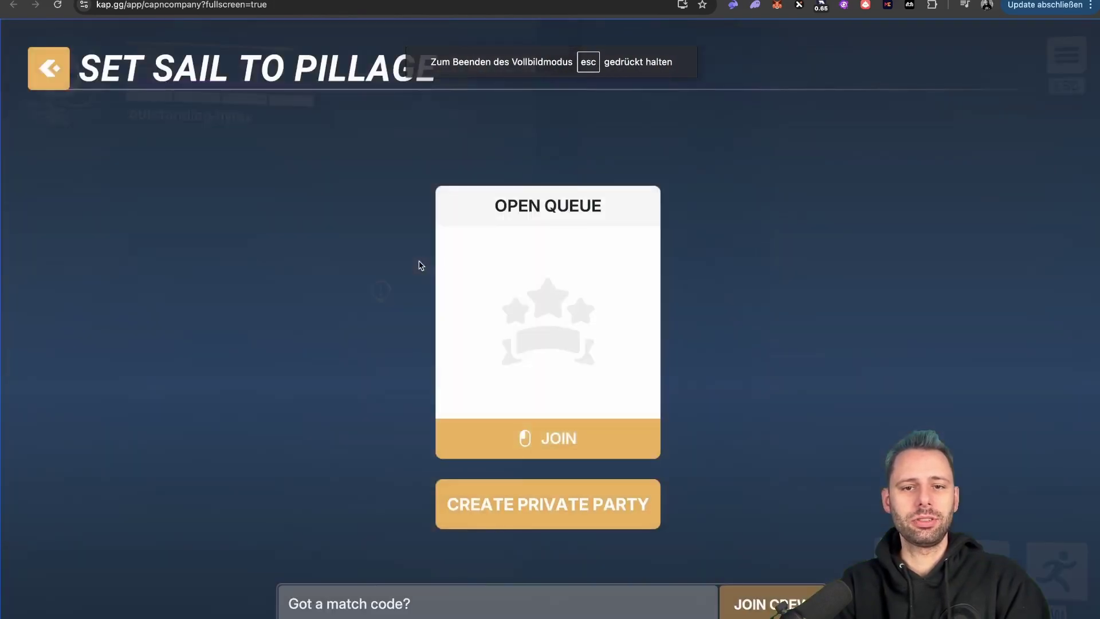
click(566, 341)
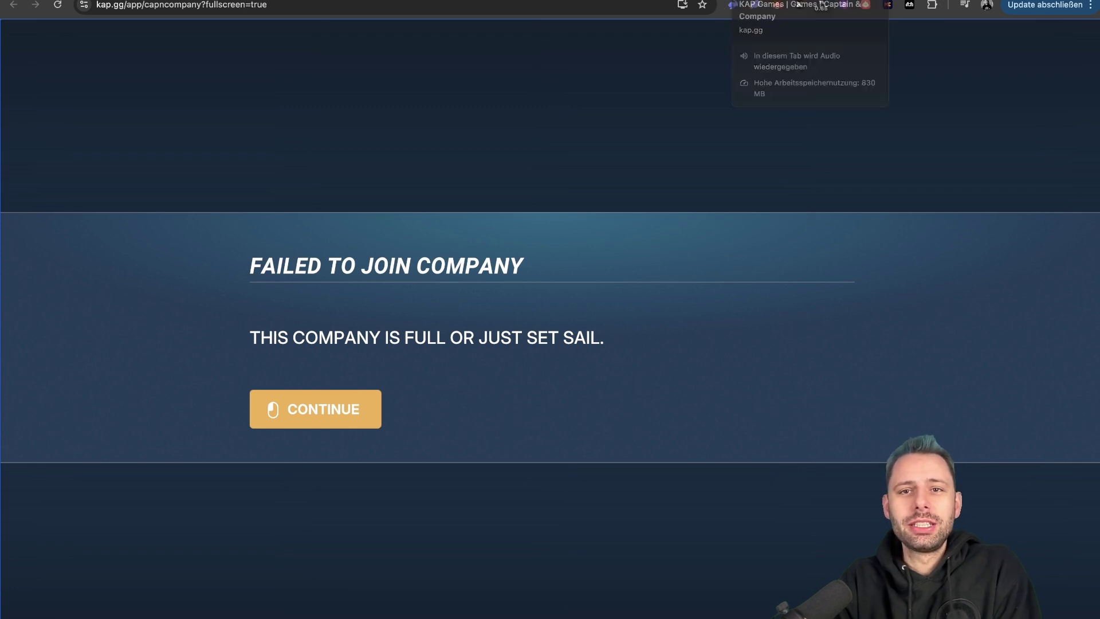
Switch to the Notion guide to reread Steps 12 through 14.
click(822, 2)
scroll(838, 168, up, 5)
scroll(838, 167, down, 1)
scroll(838, 168, down, 2)
scroll(838, 168, down, 3)
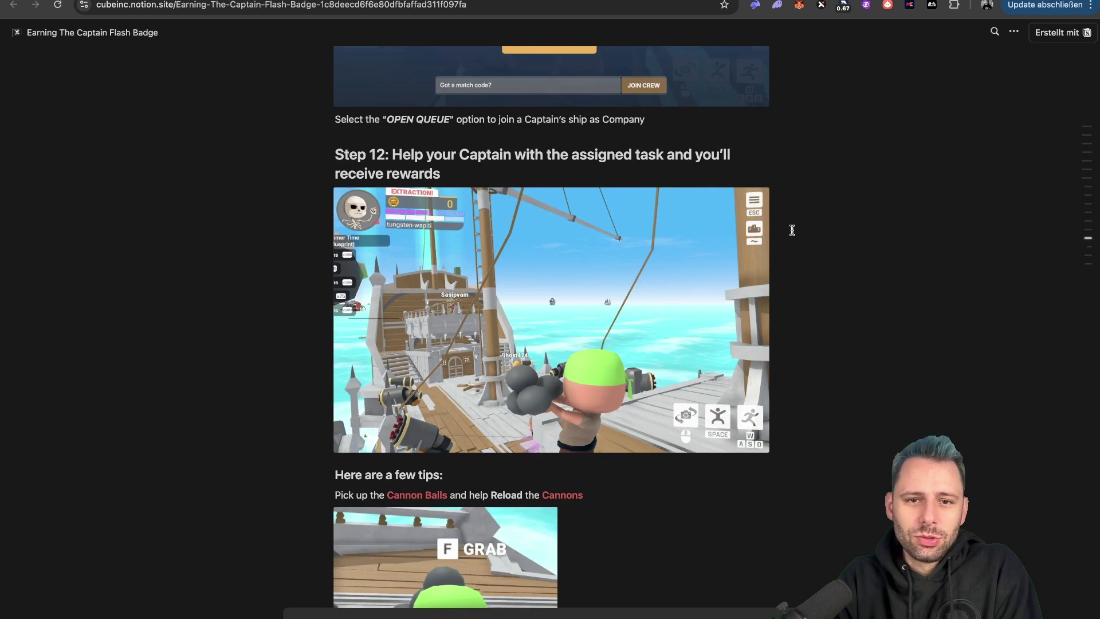
scroll(791, 230, down, 1)
scroll(791, 230, down, 4)
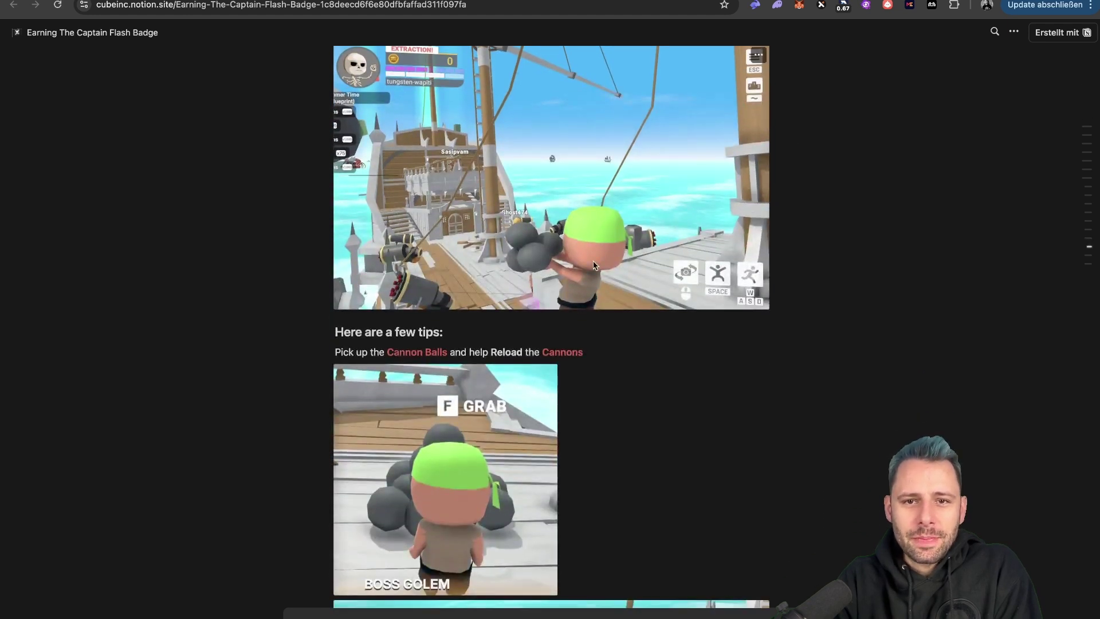
scroll(653, 246, down, 3)
scroll(654, 246, down, 2)
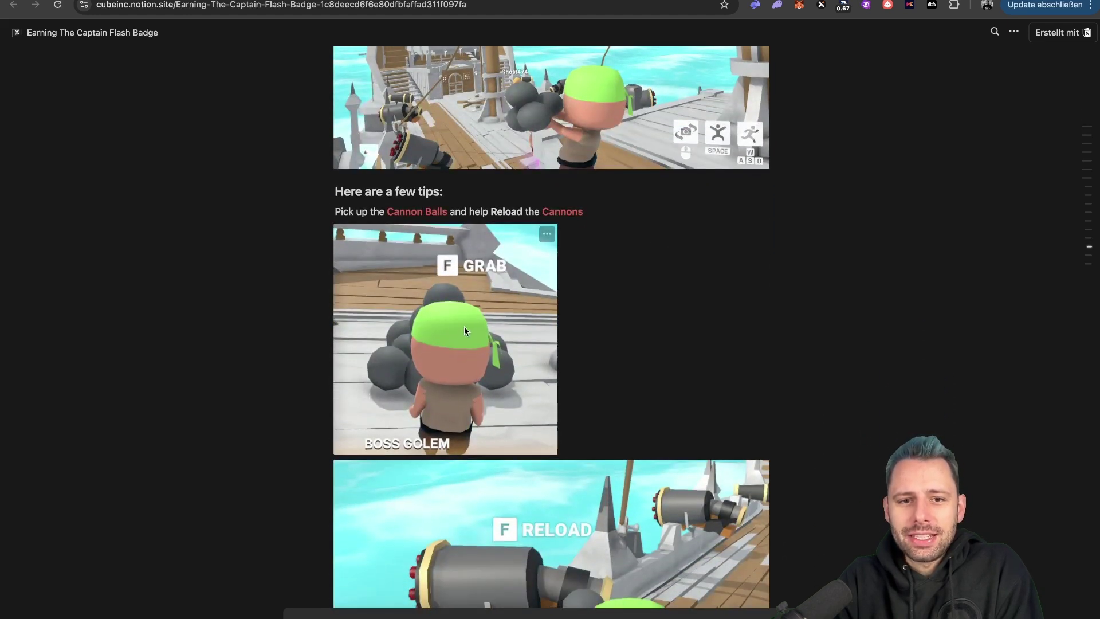
scroll(621, 314, down, 4)
scroll(622, 315, down, 6)
scroll(625, 320, down, 5)
scroll(624, 320, down, 4)
scroll(625, 321, down, 3)
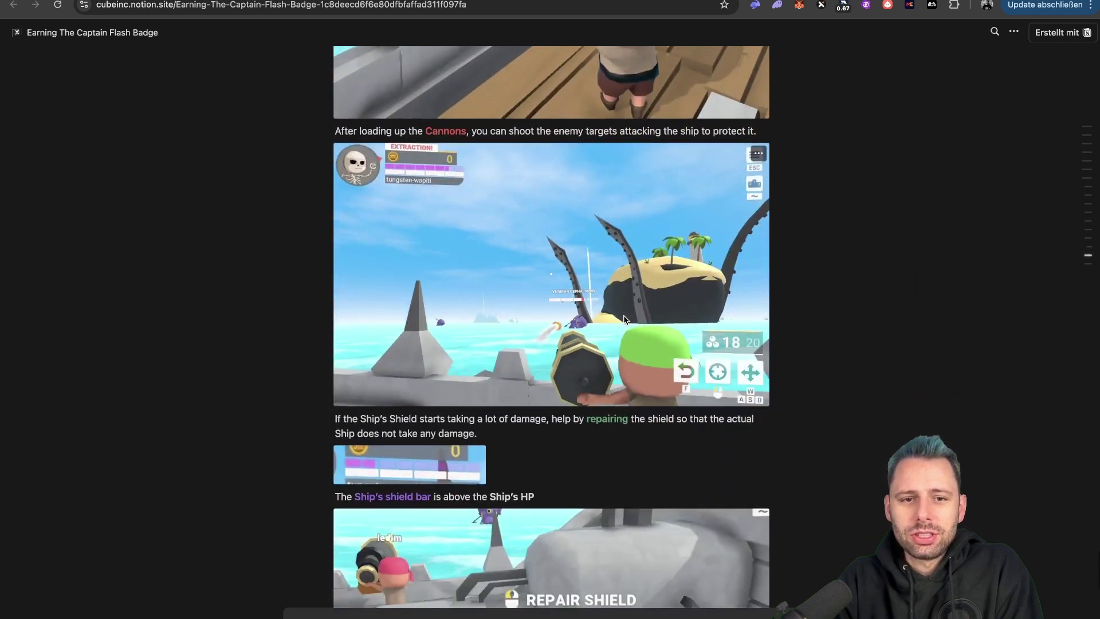
scroll(625, 320, down, 2)
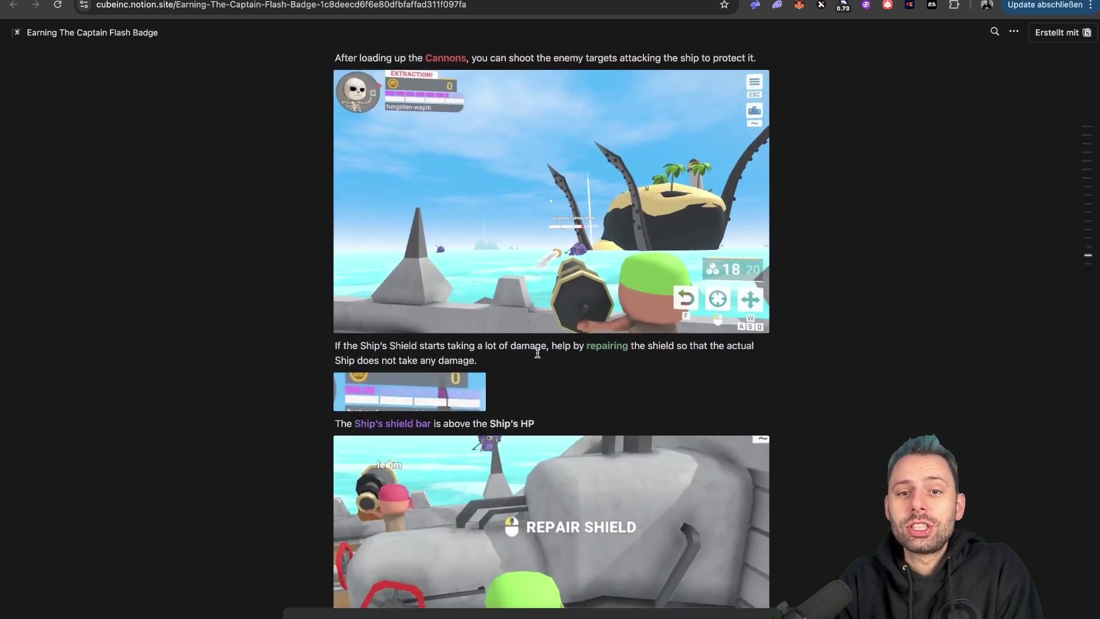
scroll(537, 352, down, 10)
scroll(538, 353, down, 2)
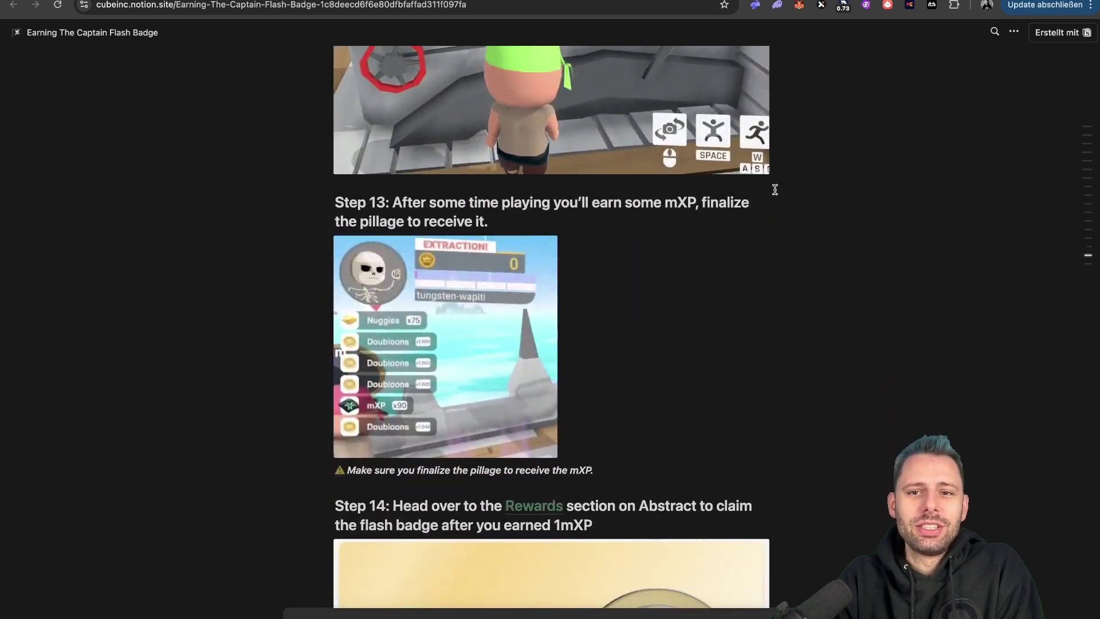
scroll(669, 207, down, 3)
scroll(669, 207, down, 2)
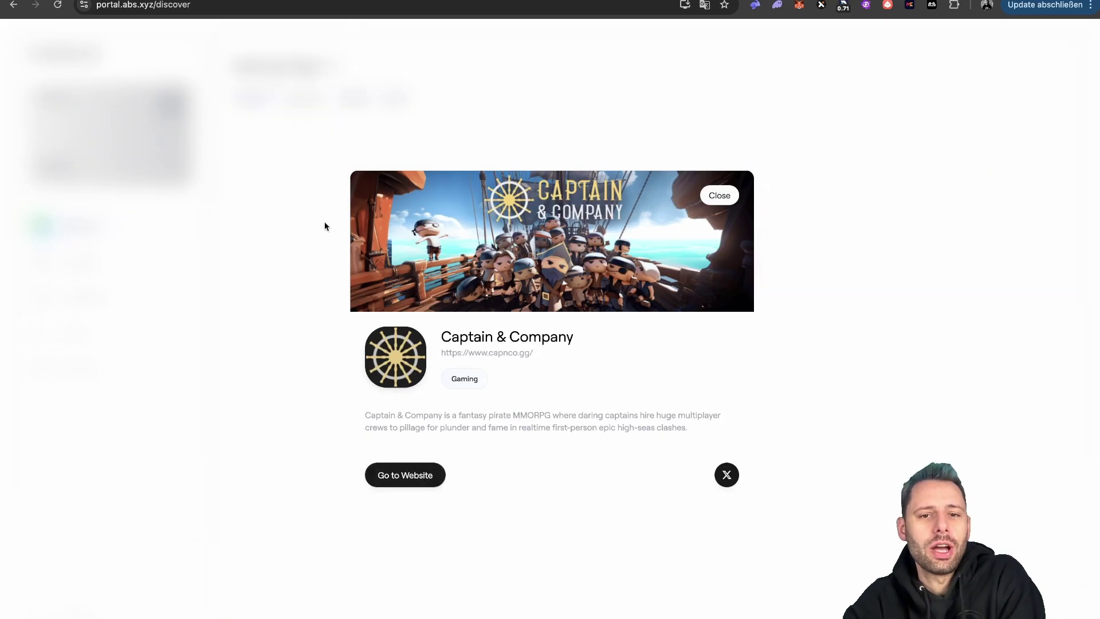
Close the Captain & Company app details and go to the Rewards page.
click(325, 224)
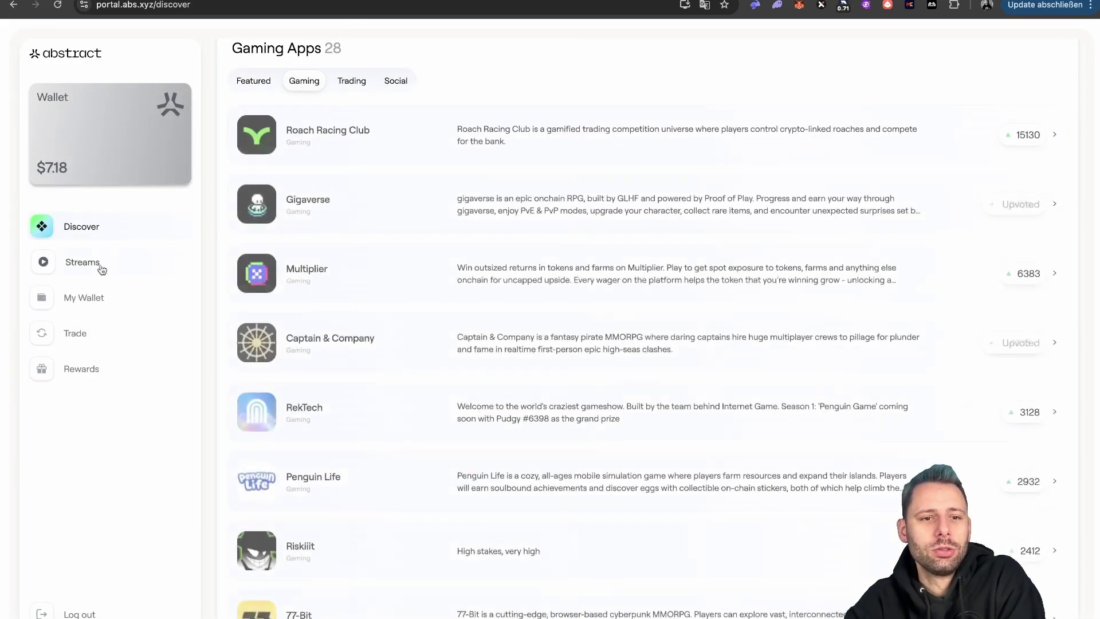
click(82, 369)
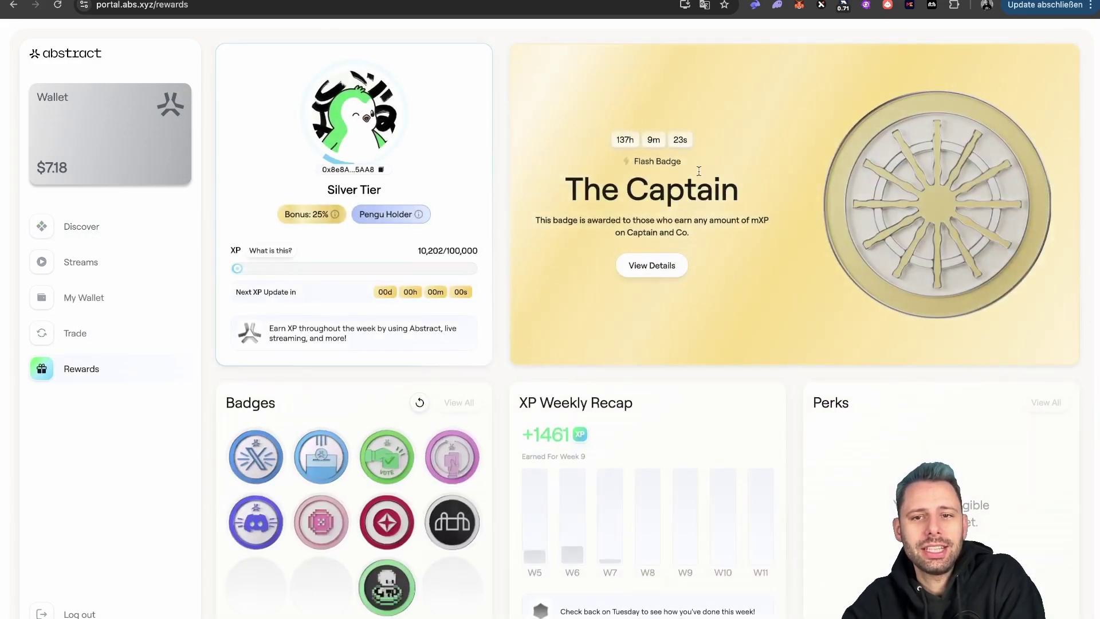
scroll(552, 229, down, 1)
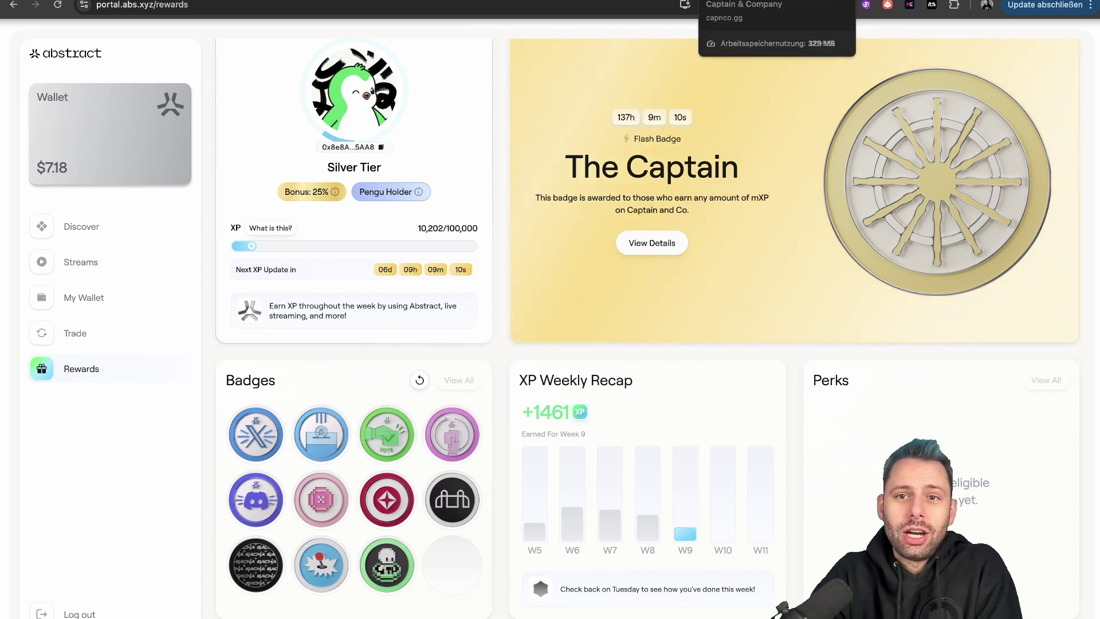
Switch back to the Notion badge guide and scroll to Step 14.
click(756, 0)
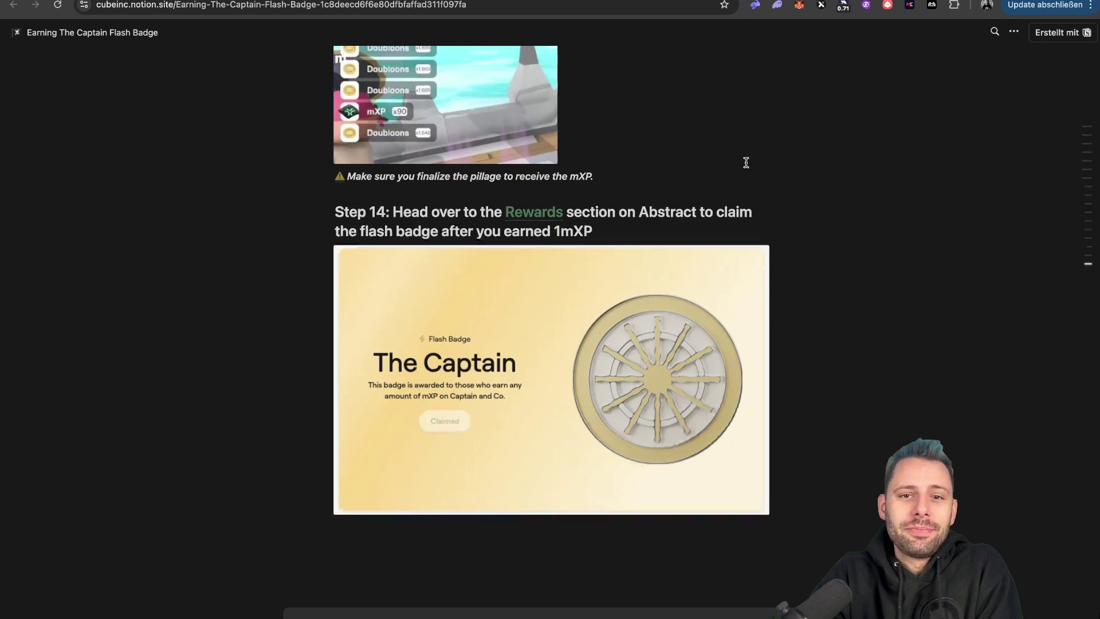
scroll(746, 164, up, 15)
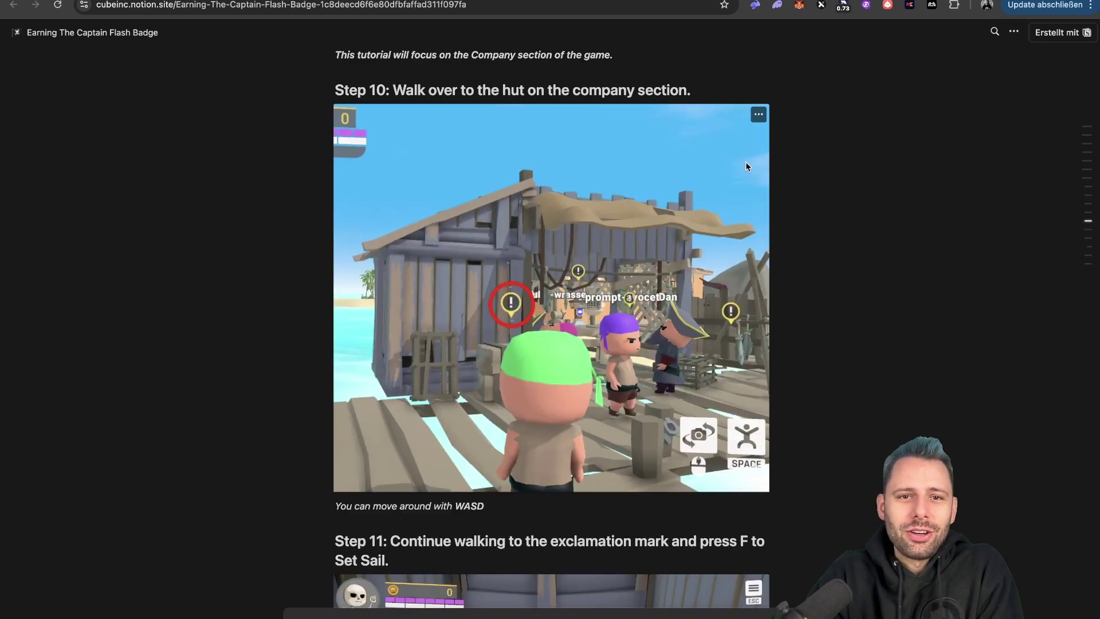
scroll(746, 166, up, 5)
scroll(746, 166, up, 5)
scroll(746, 167, up, 5)
scroll(746, 166, up, 5)
scroll(747, 166, up, 2)
scroll(746, 166, down, 2)
scroll(746, 166, down, 4)
scroll(746, 165, down, 20)
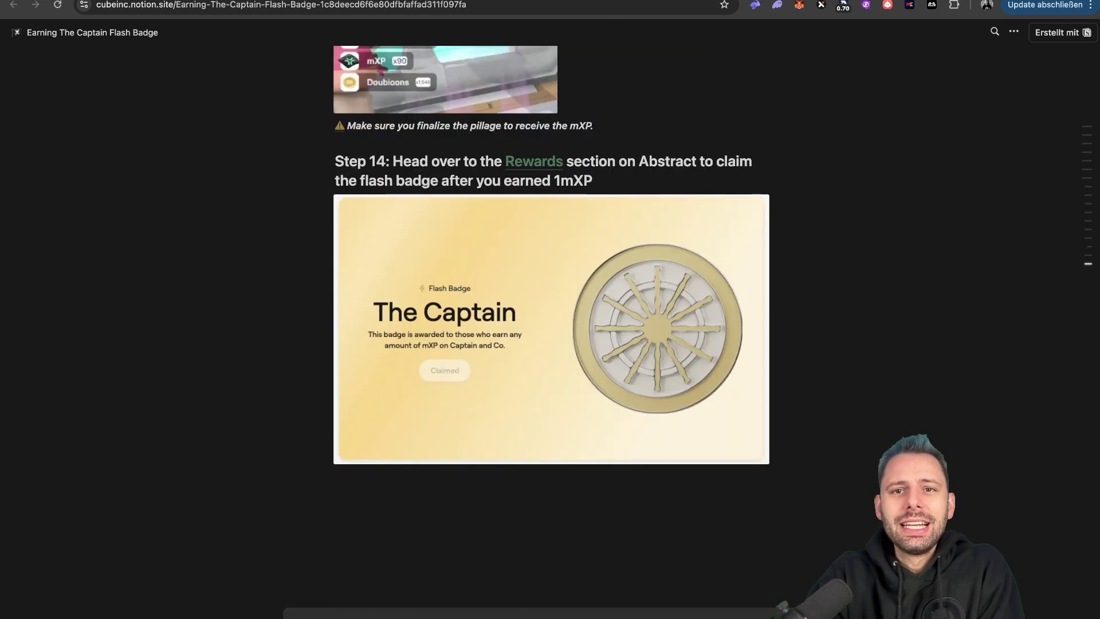
Switch to the portal.abs.xyz/rewards tab showing The Captain flash badge.
click(636, 2)
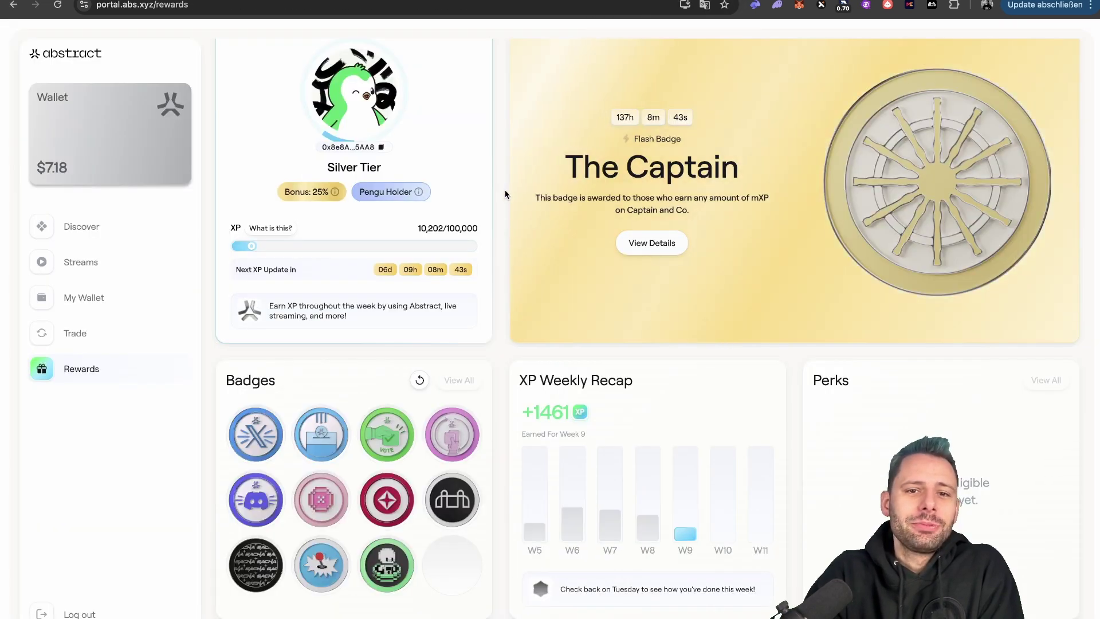